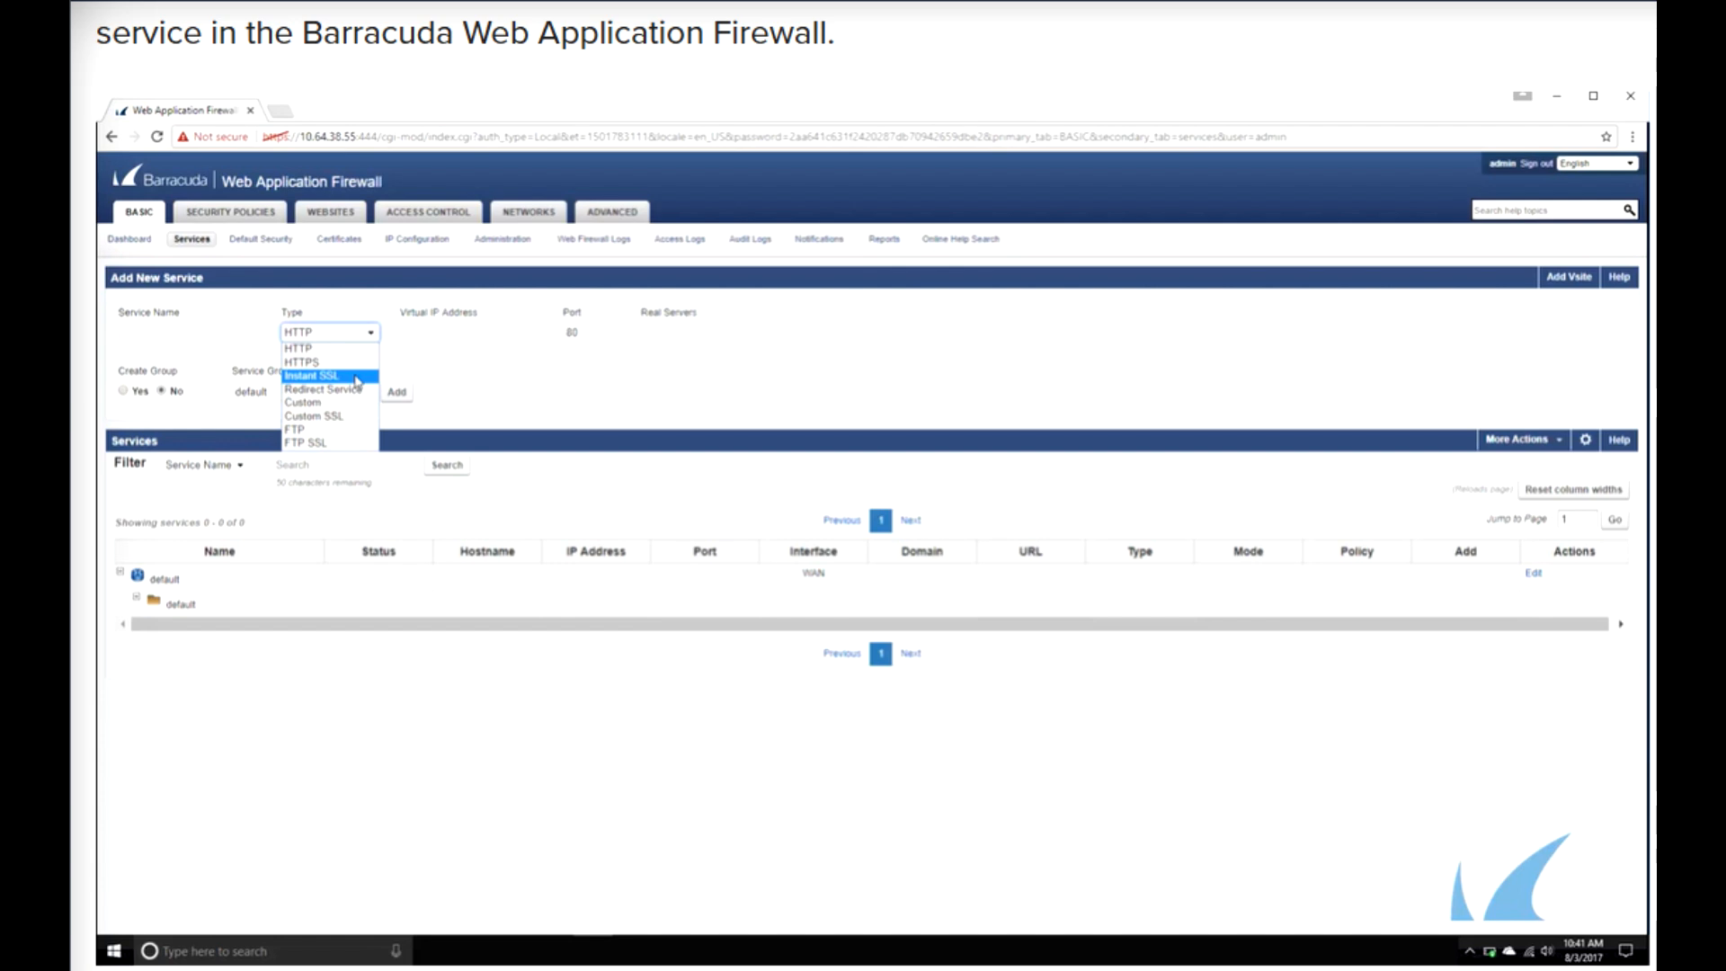
- Start a new HTTP service named HTTPservice with virtual IP address 10.64.38.56
click(357, 348)
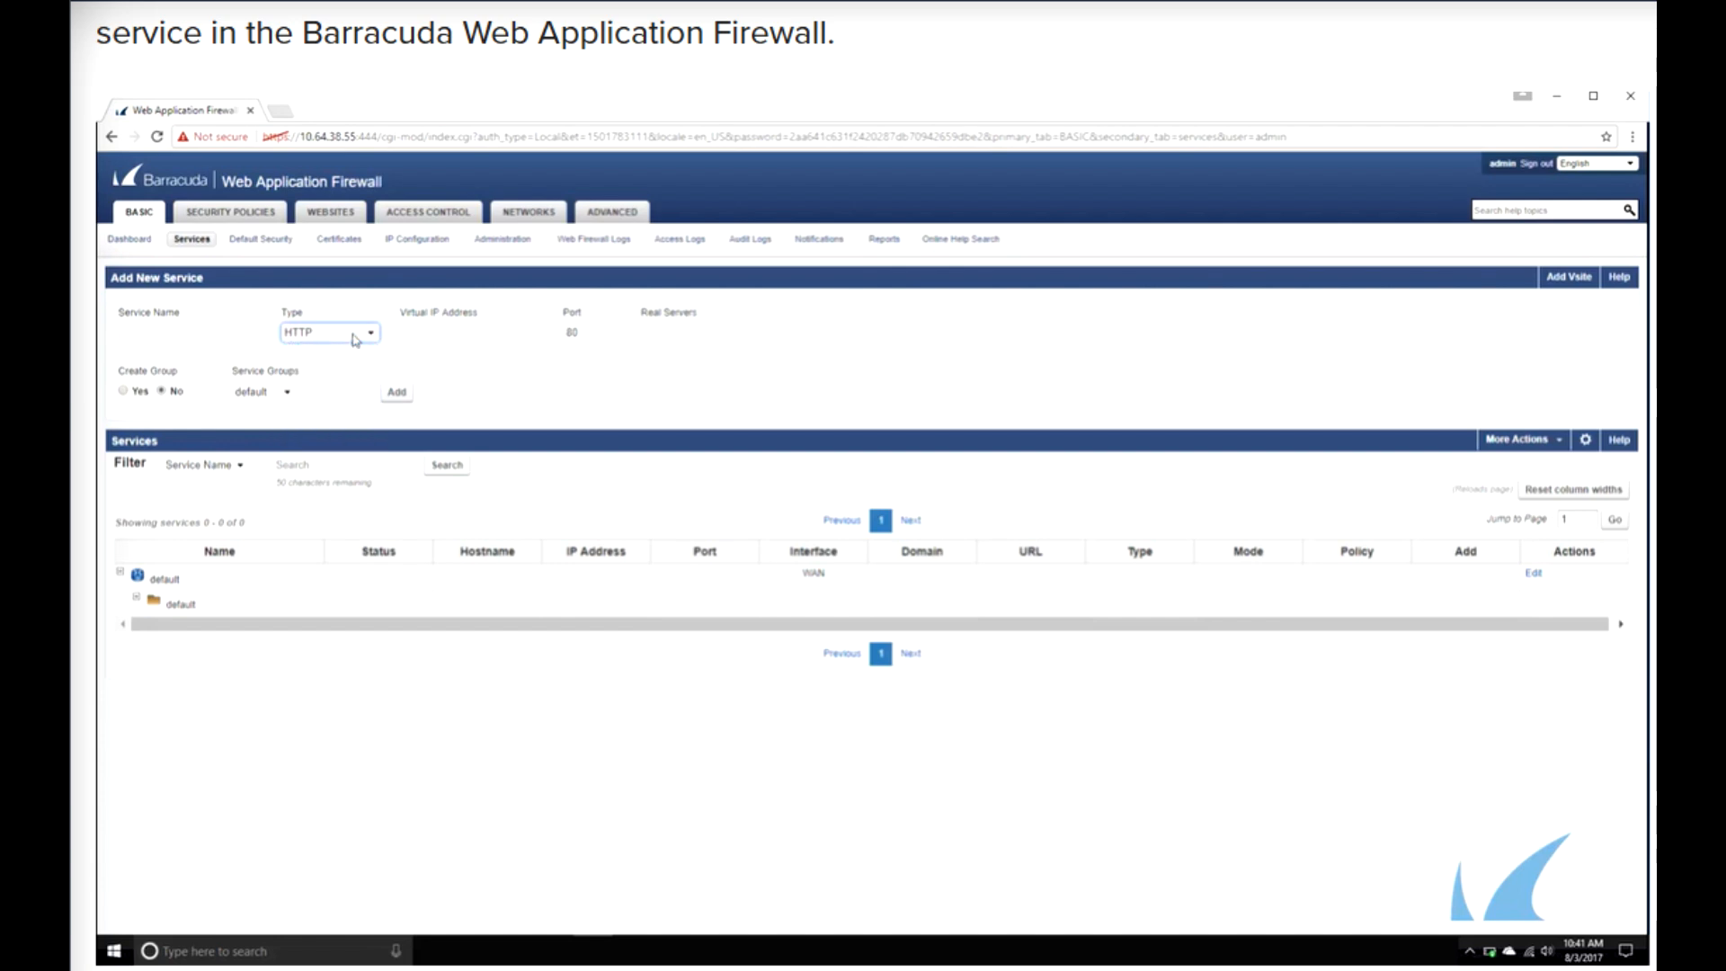
click(224, 333)
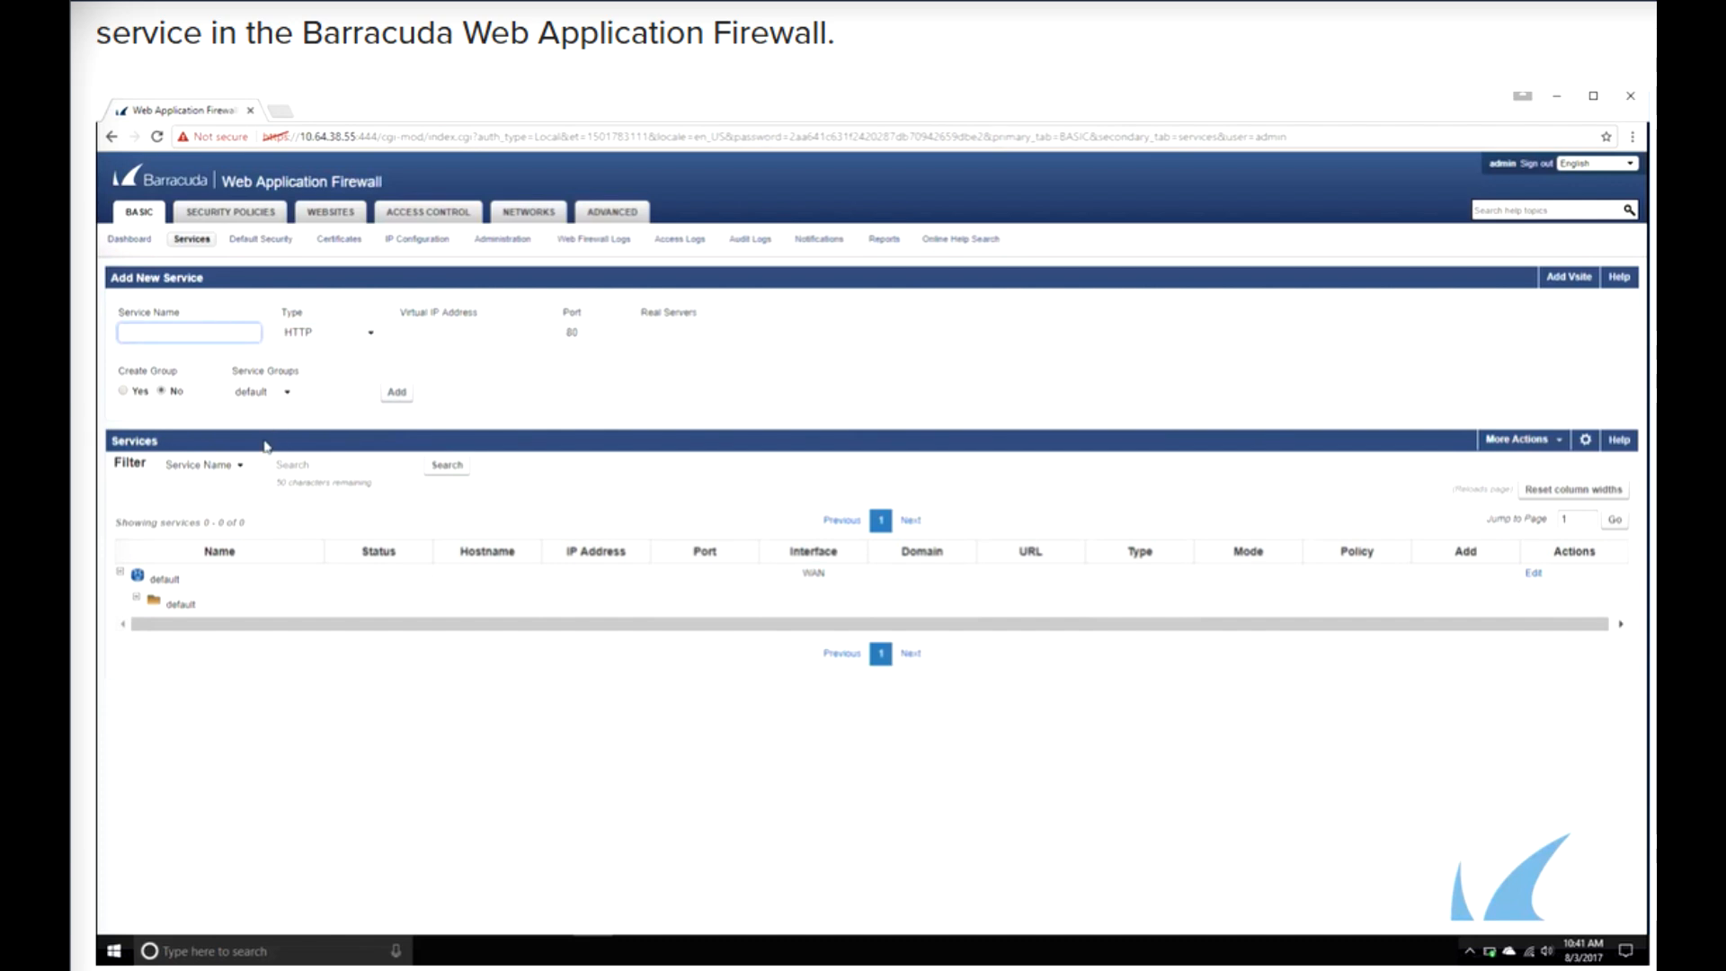
text(HTTPservice)
key(Tab)
key(Tab)
text(1)
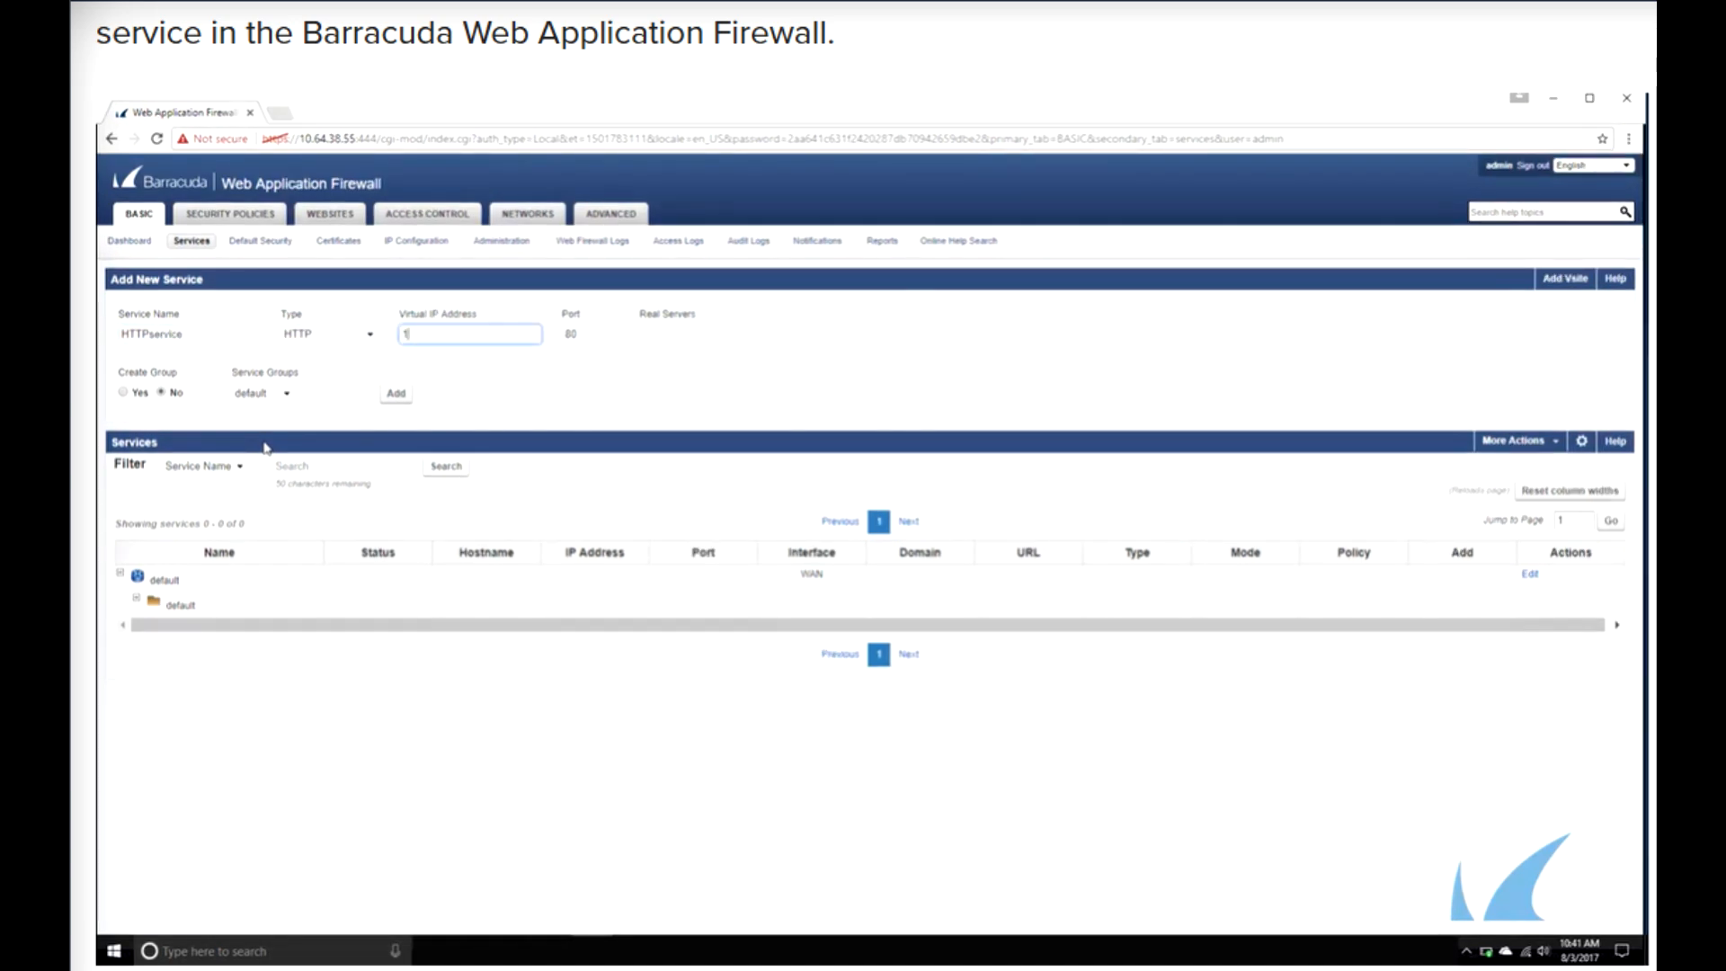
text(0.64.38.)
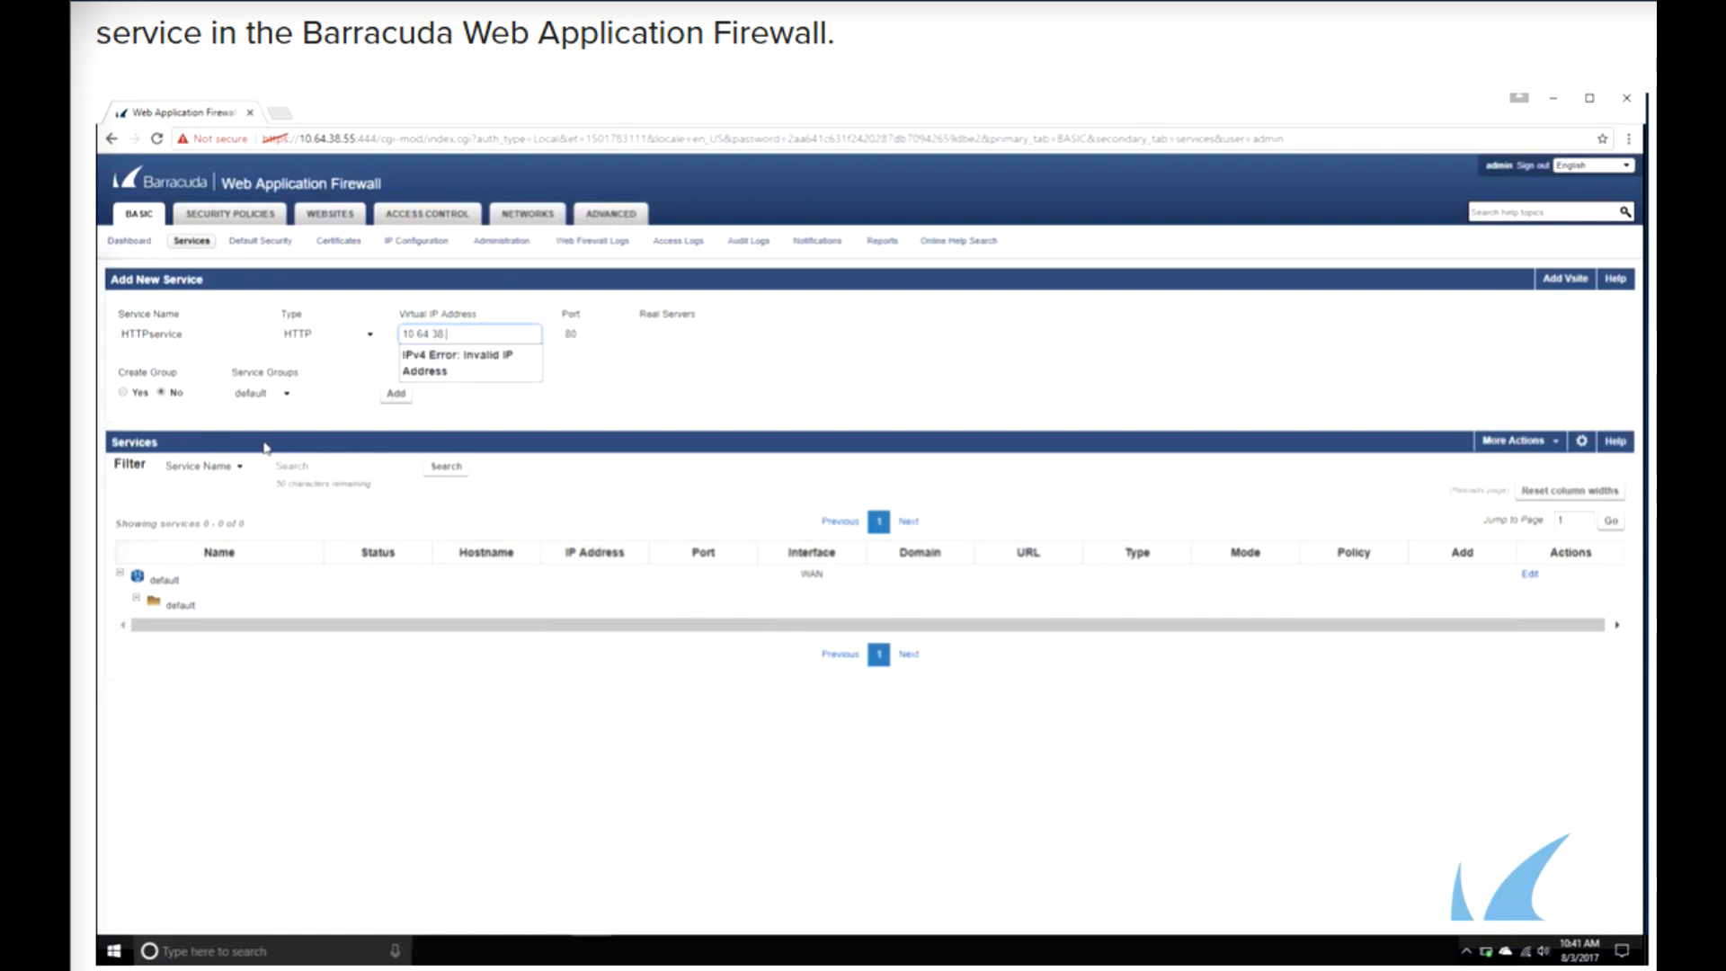
text(56)
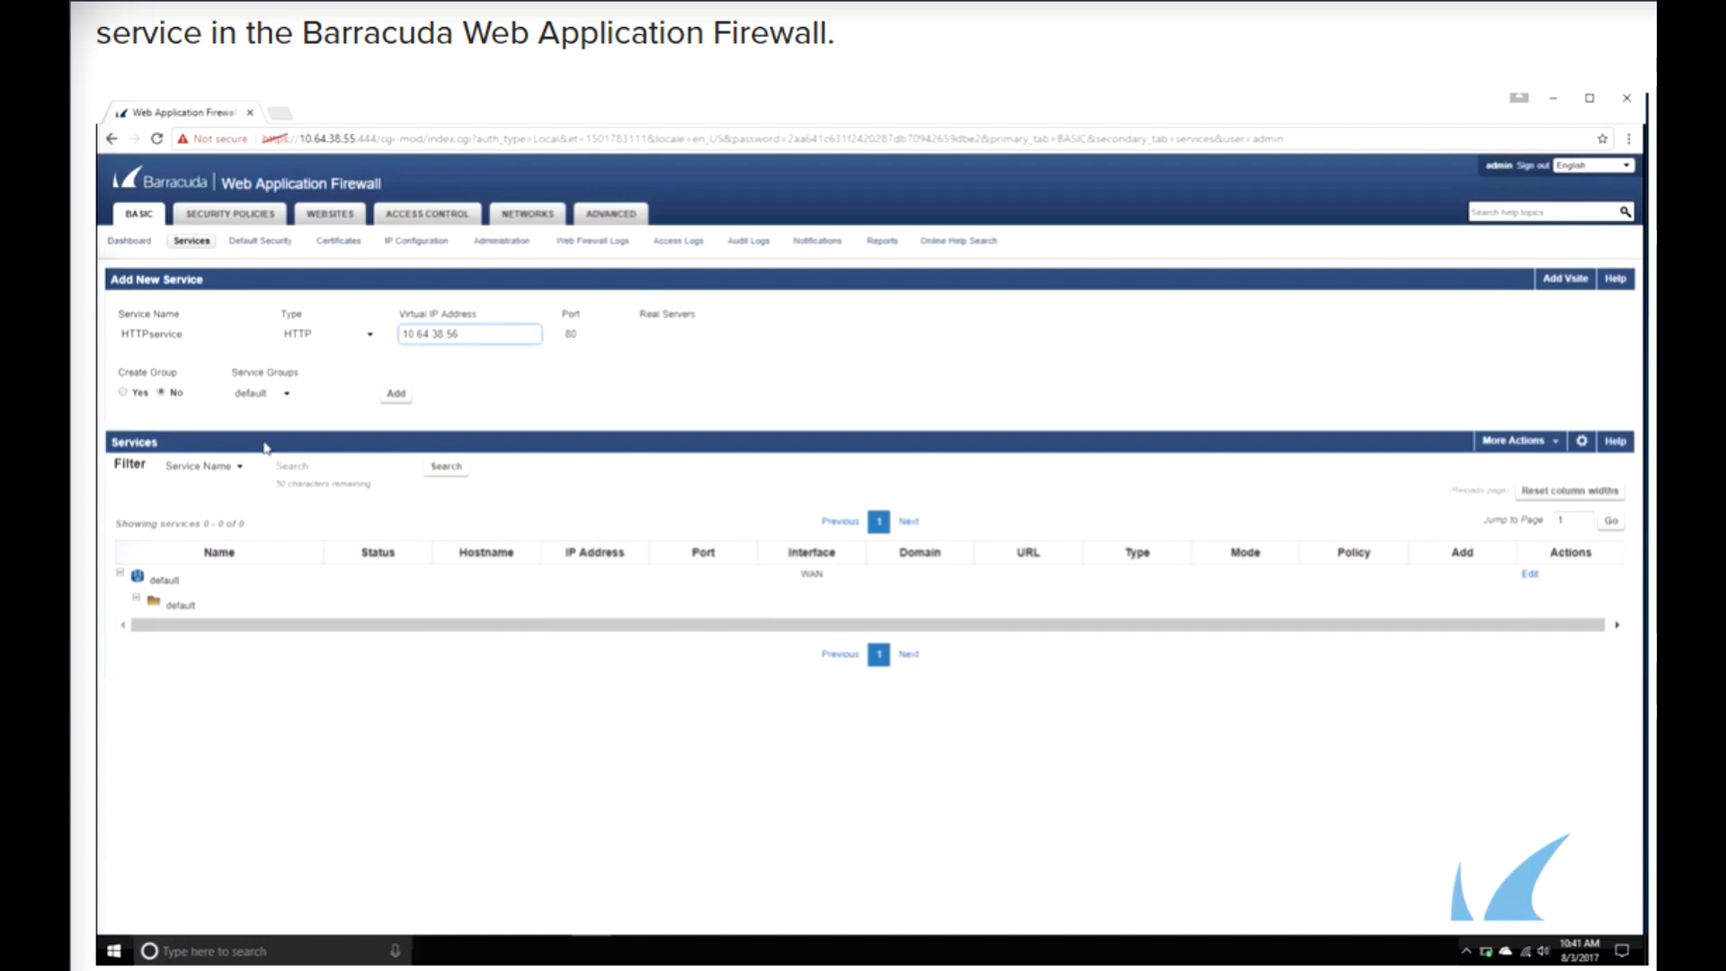
- Set the service's real server to 10.64.38.57 and add the service
key(Tab)
key(Tab)
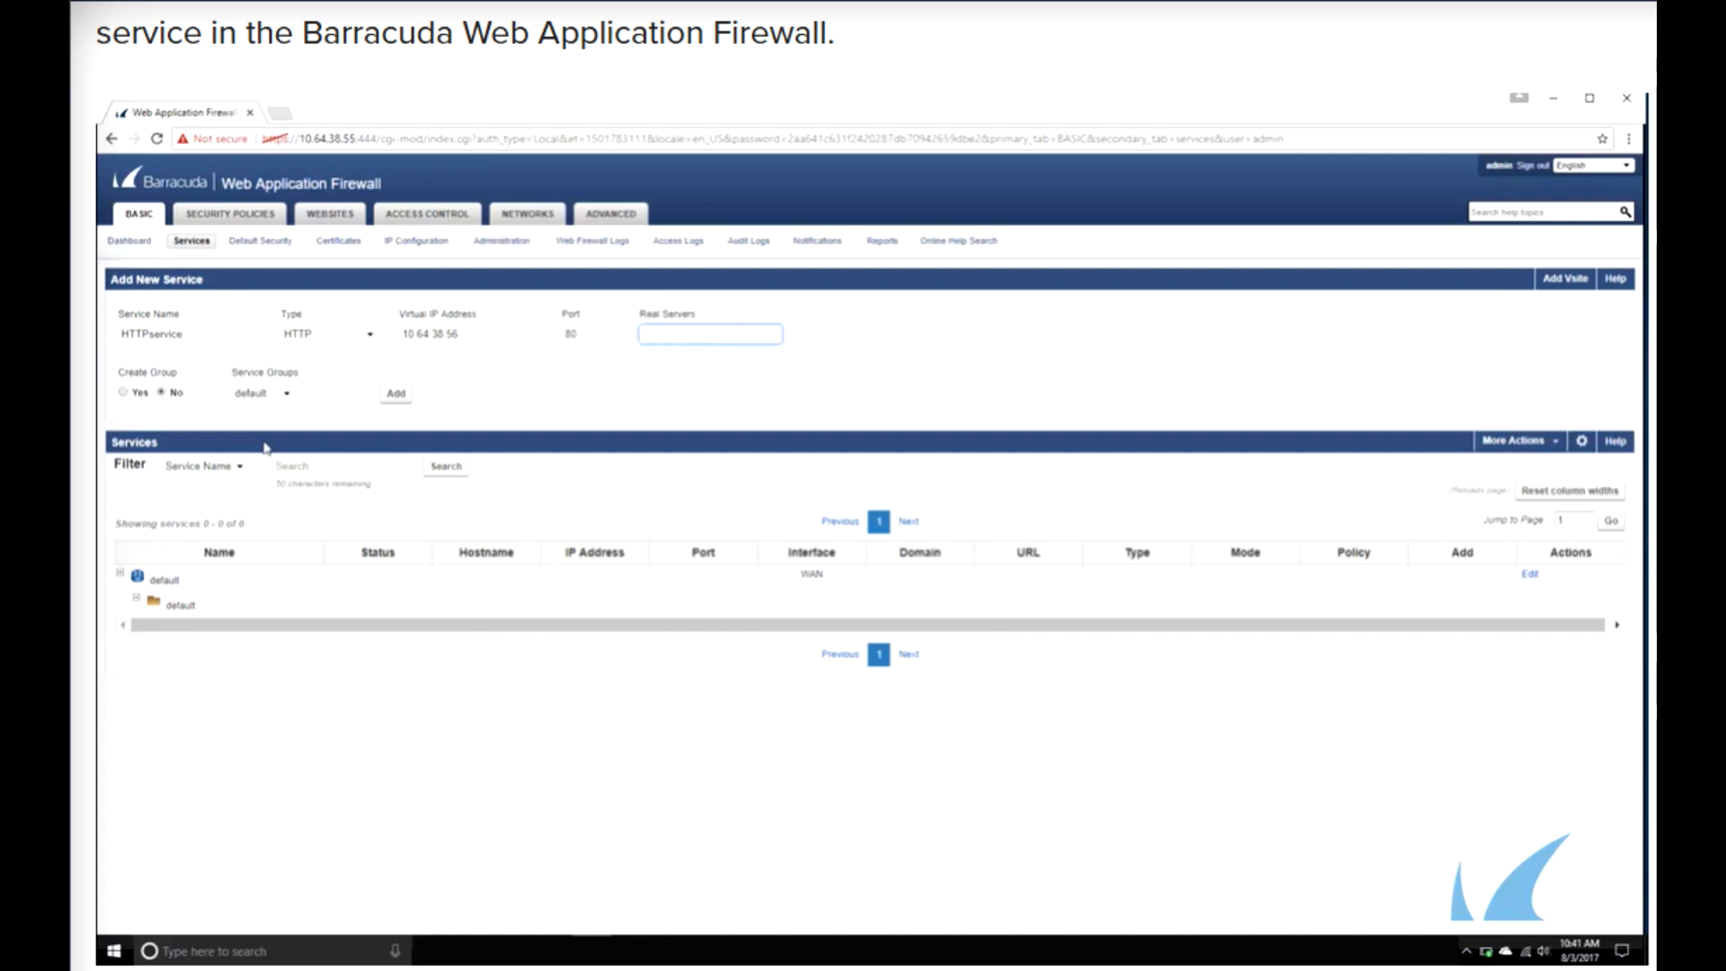
text(10.64.38.57)
click(266, 448)
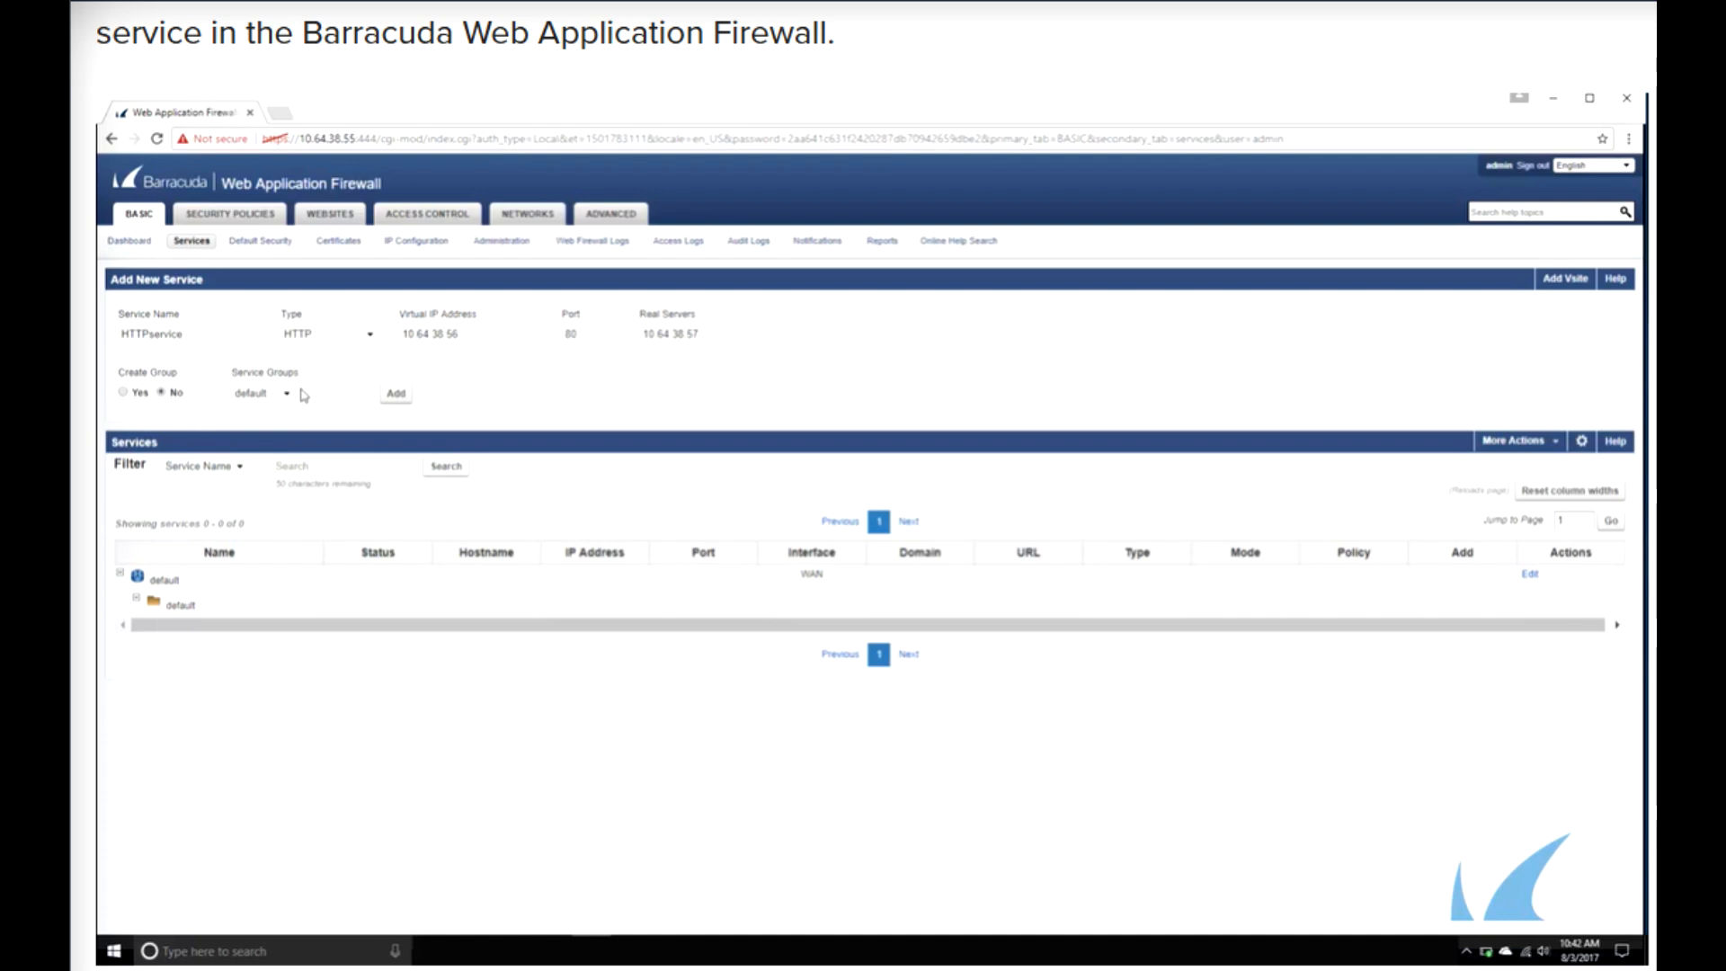
click(394, 396)
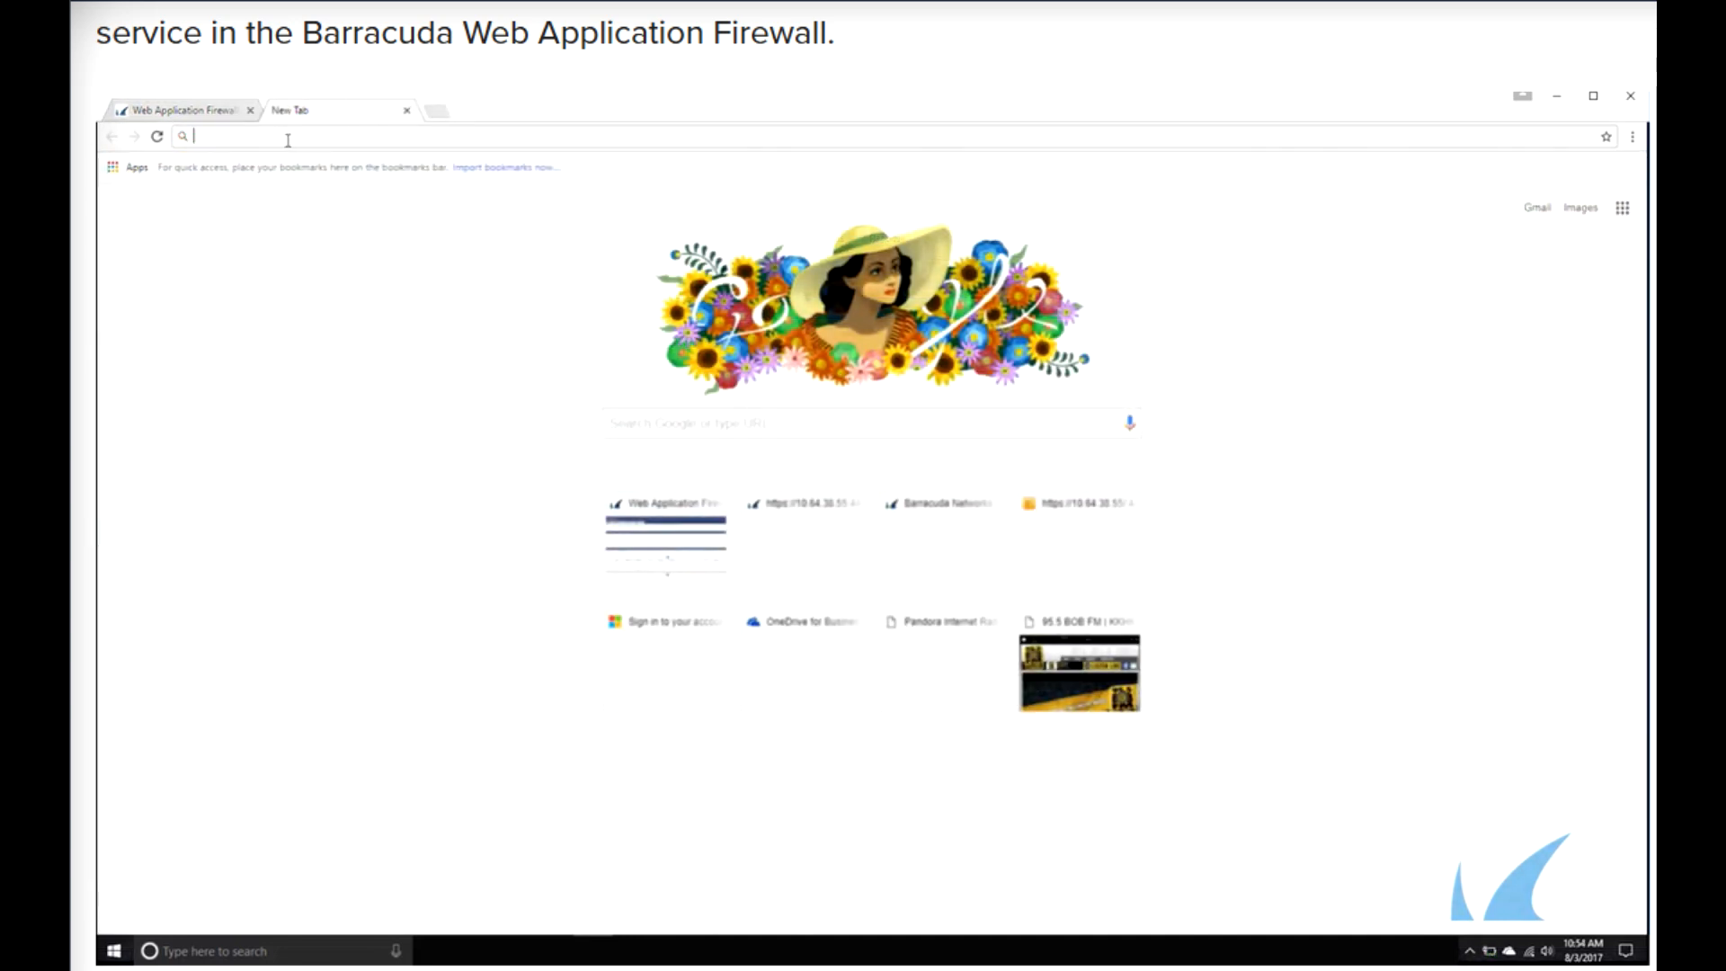
text(http:)
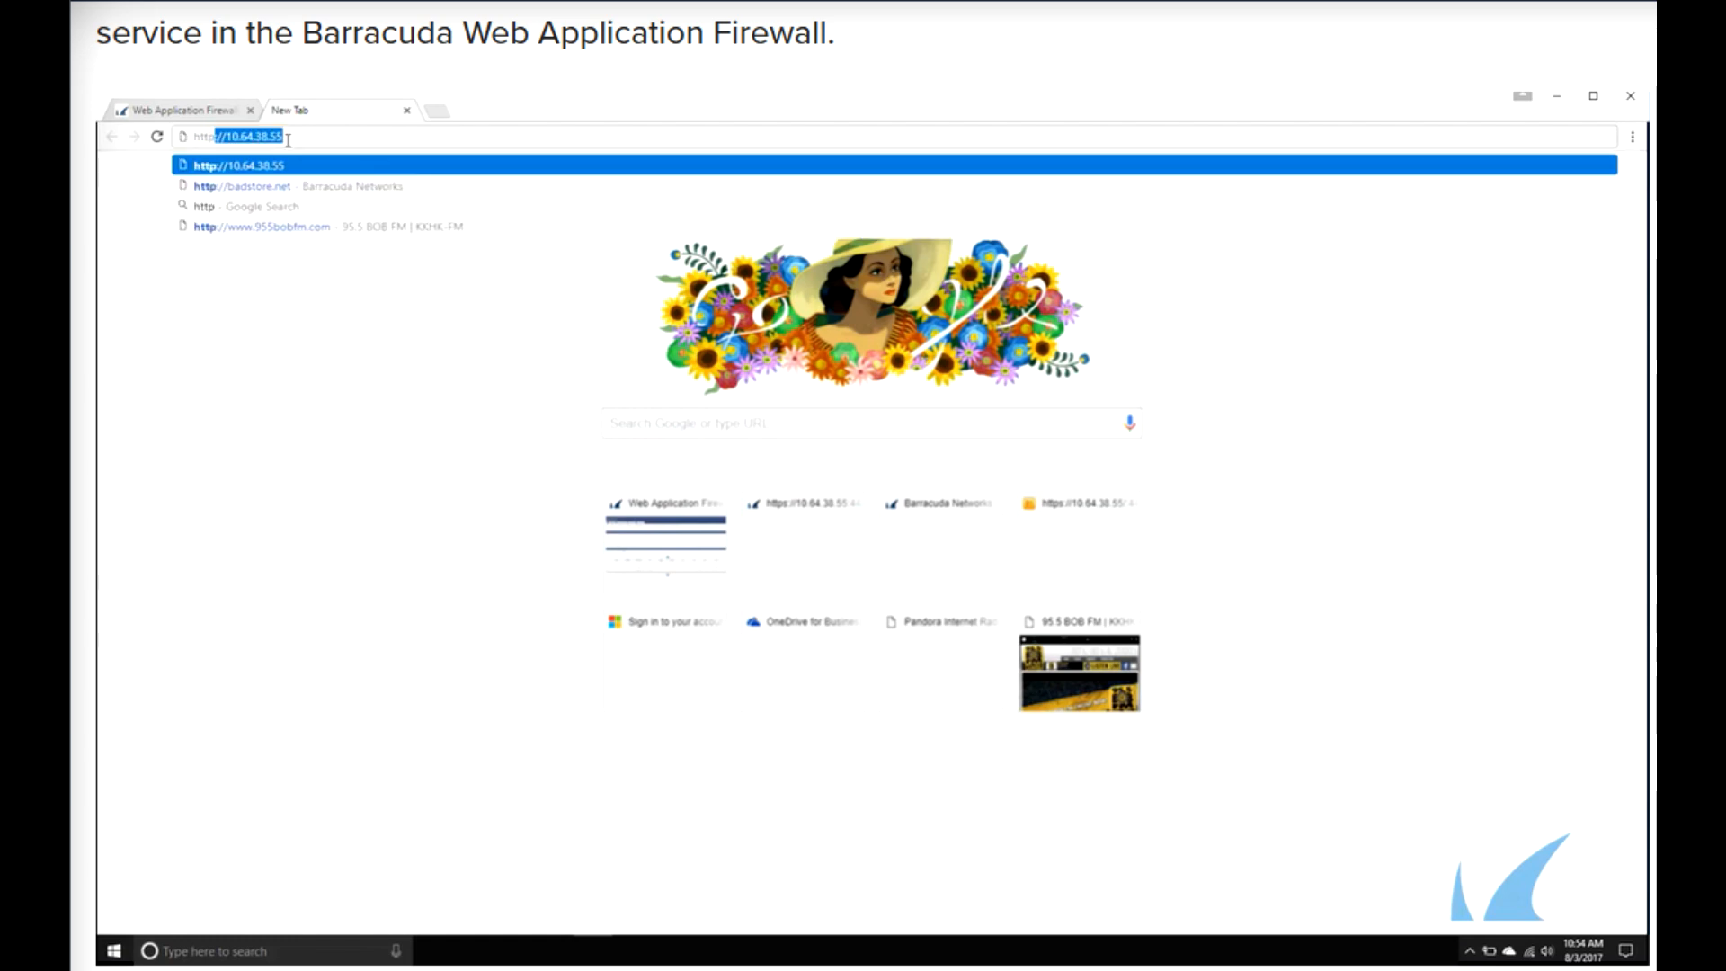
text(//1)
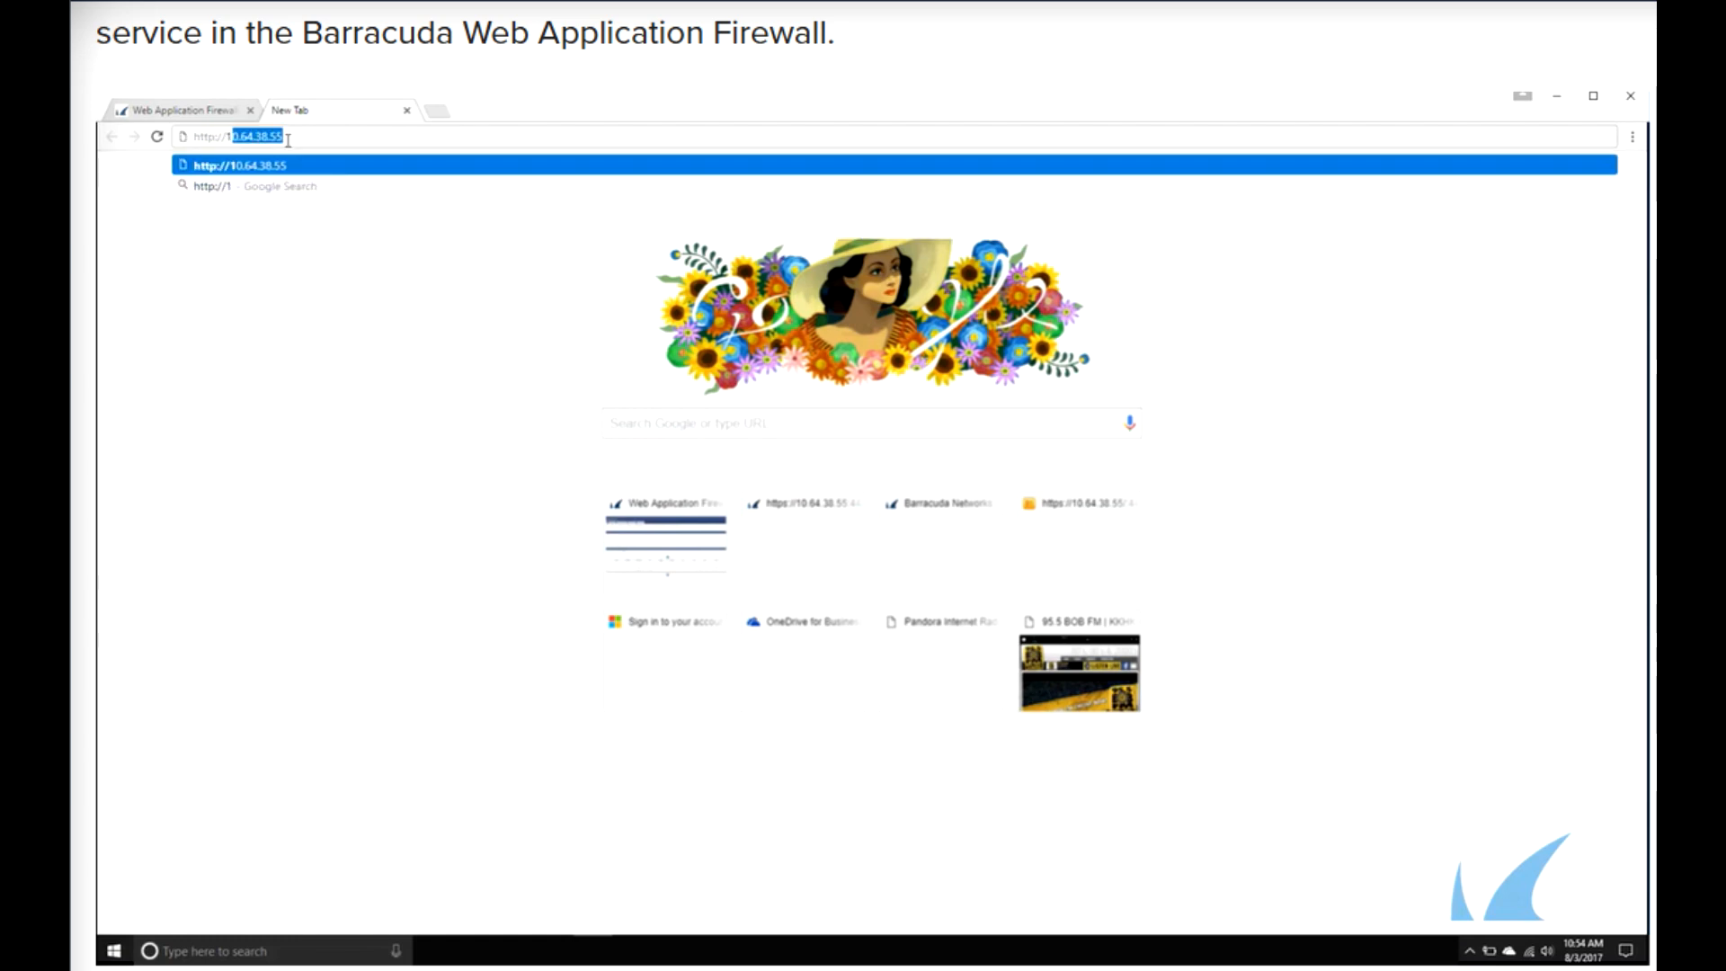
text(0.64)
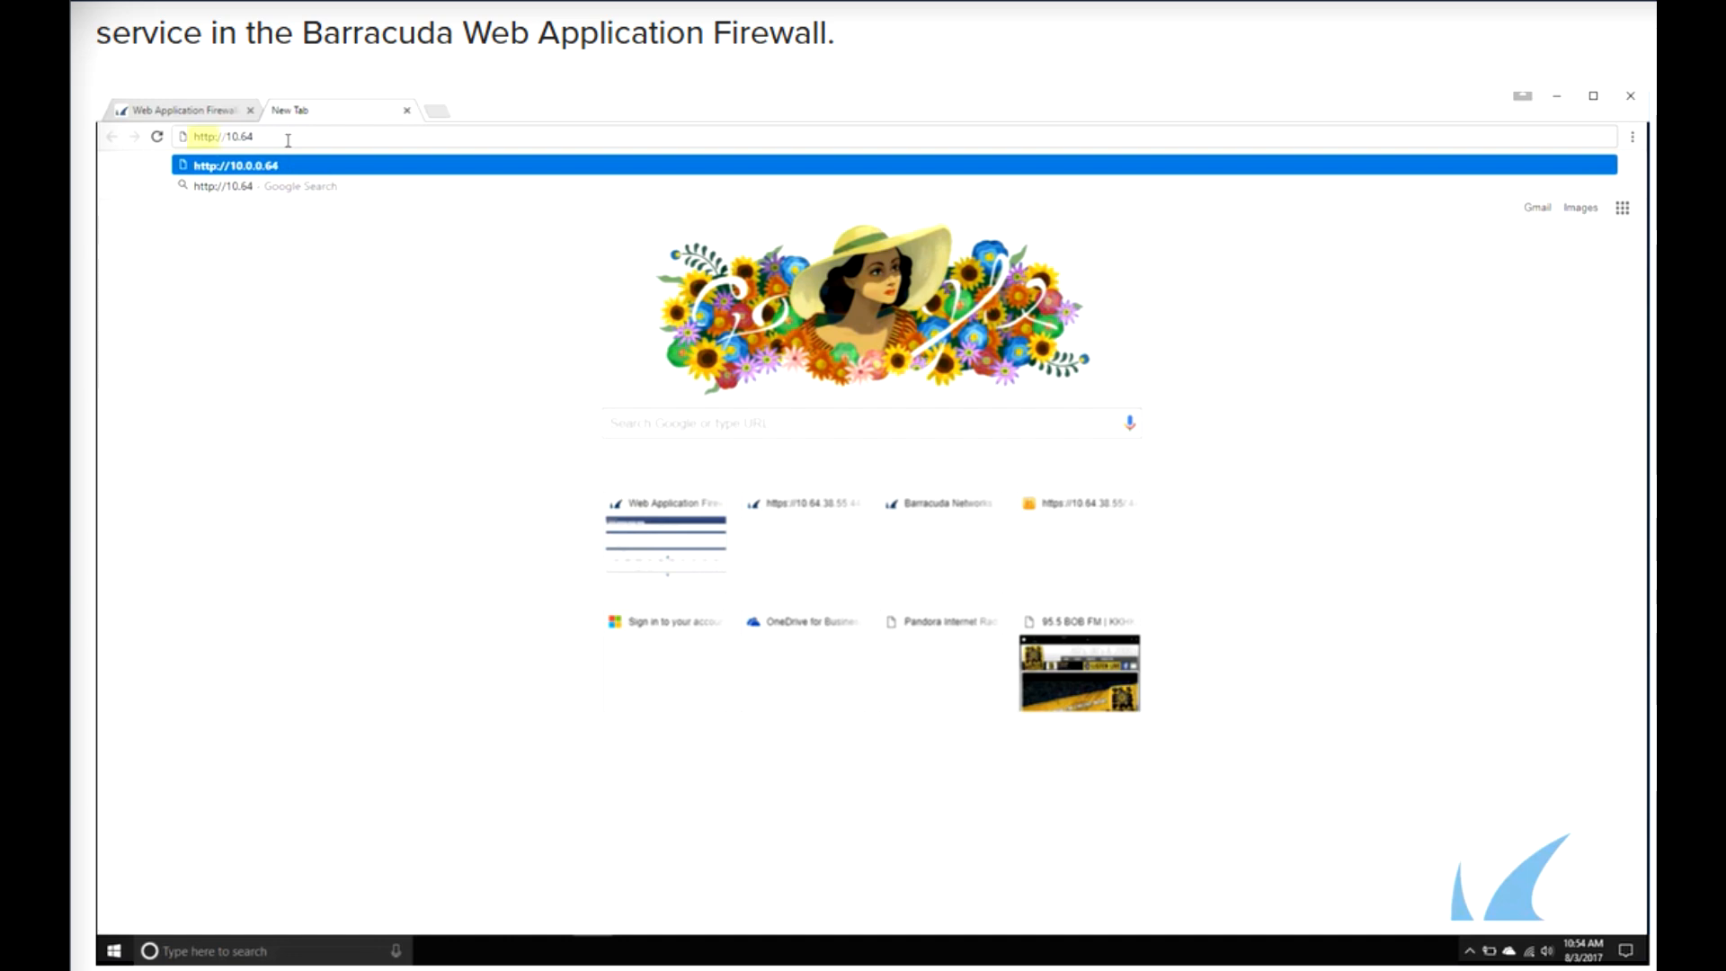
text(.38.56)
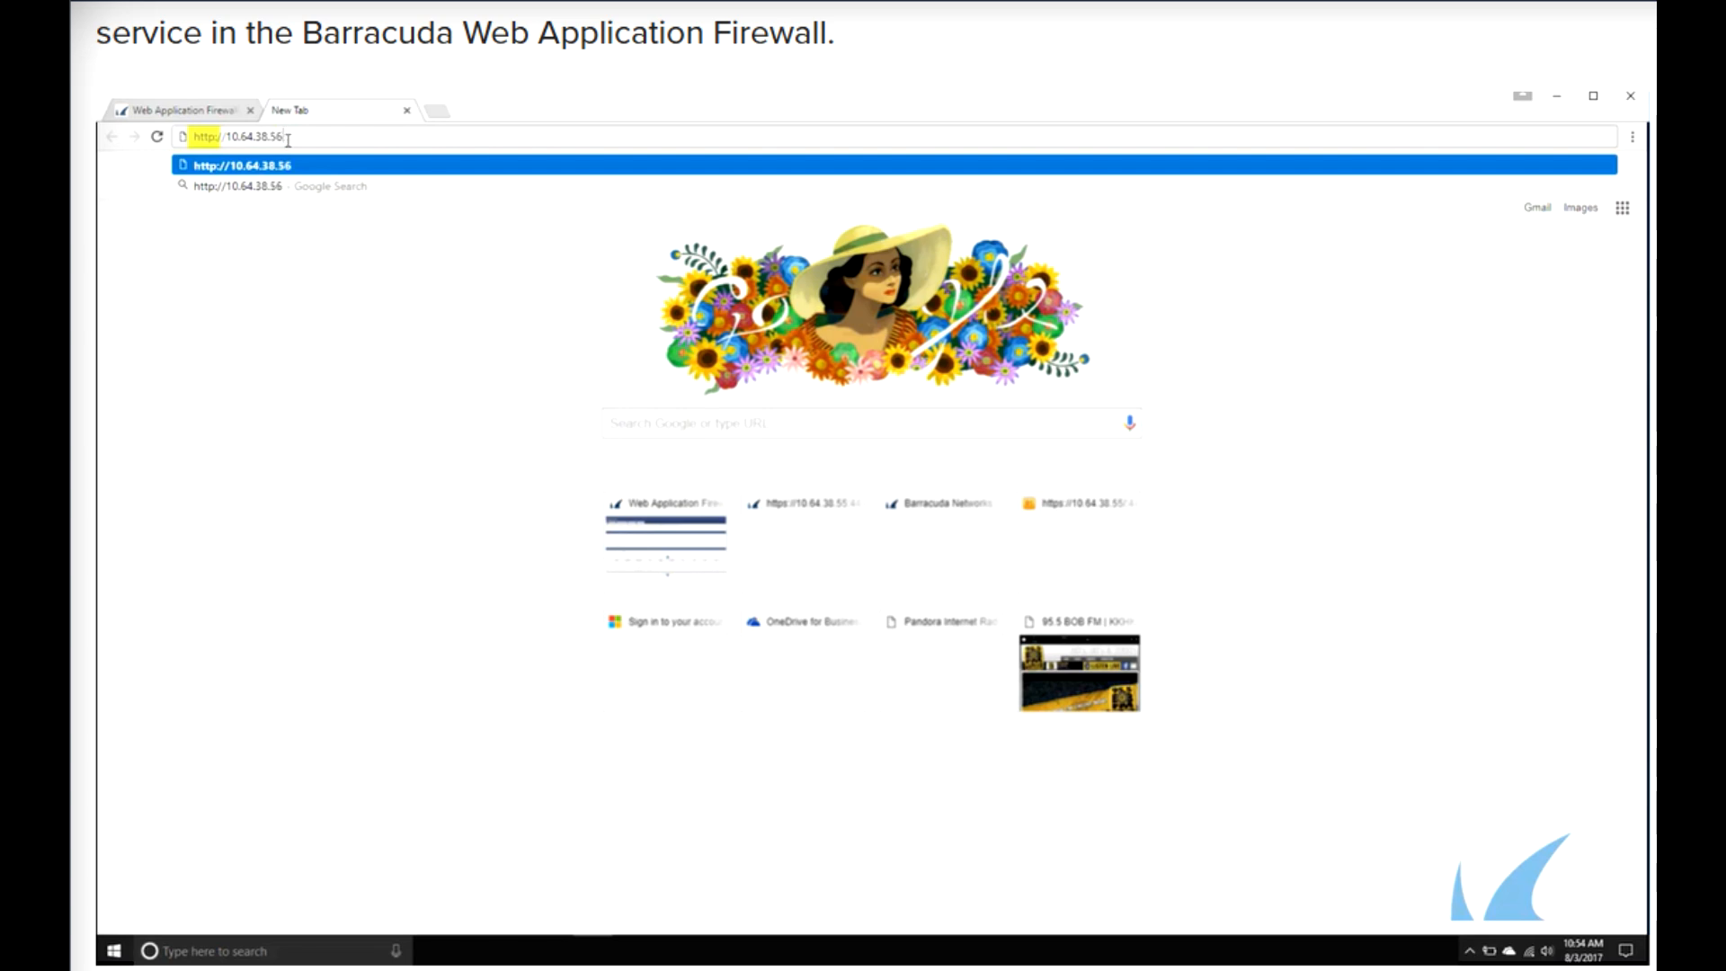
key(Return)
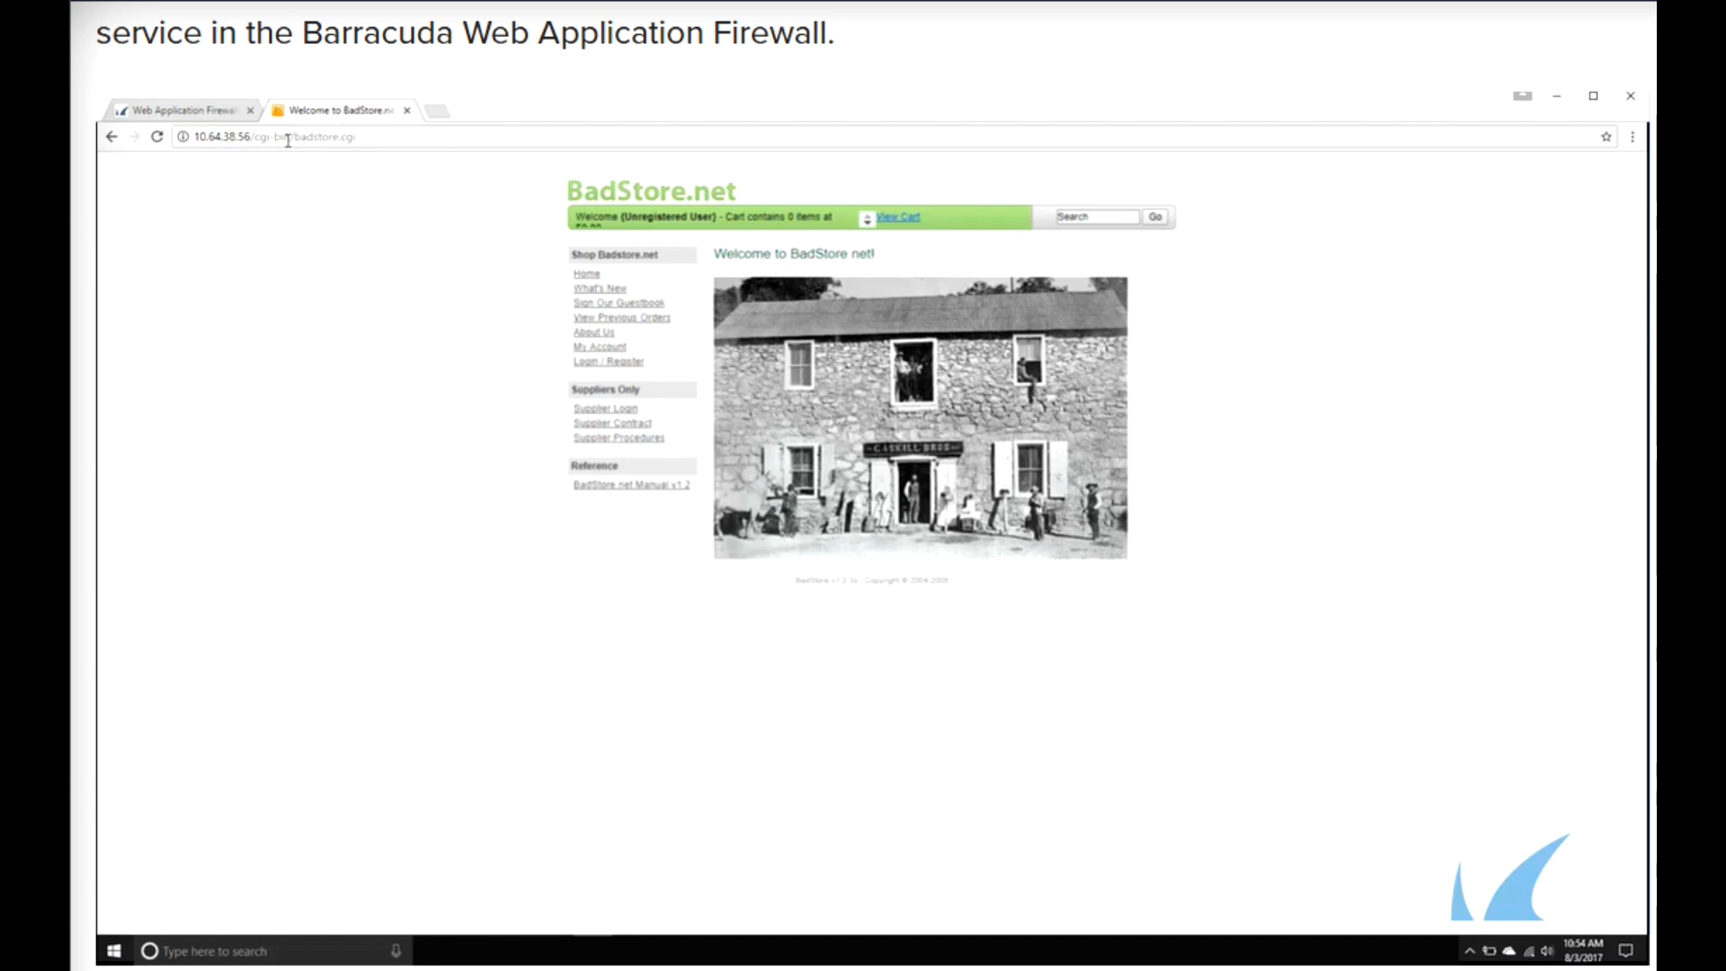
- Return to the firewall tab and open the access logs
click(228, 112)
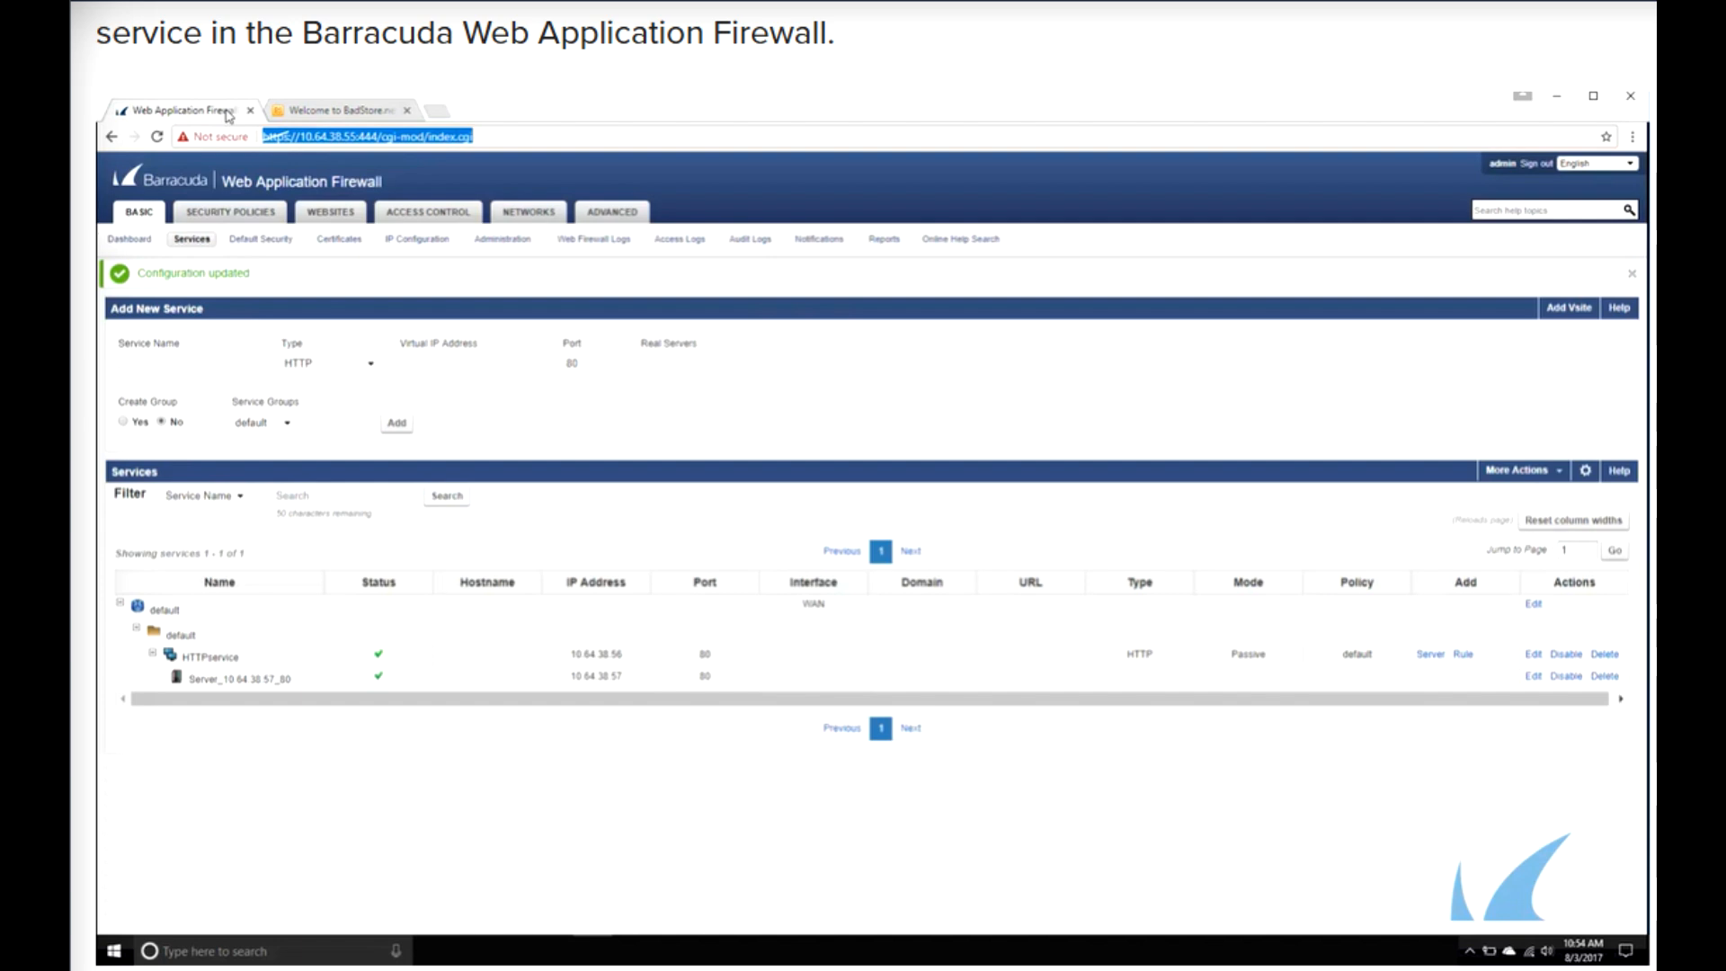
click(694, 241)
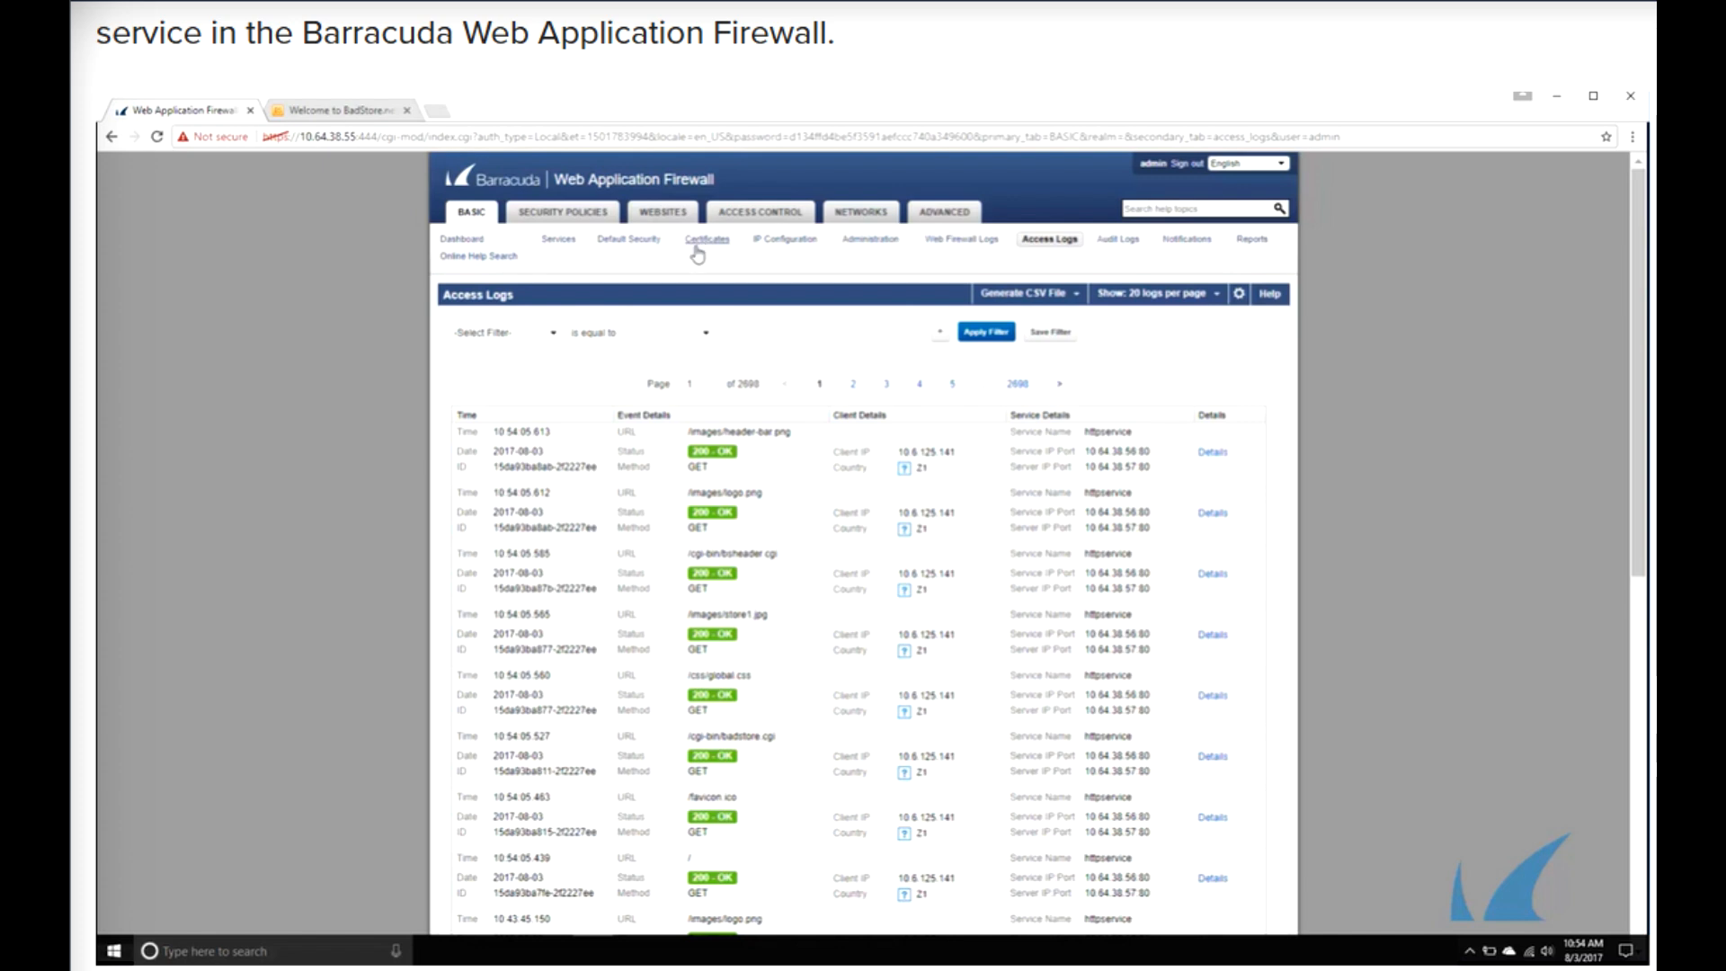
- Edit HTTPservice, switch its mode to Active and save
click(557, 240)
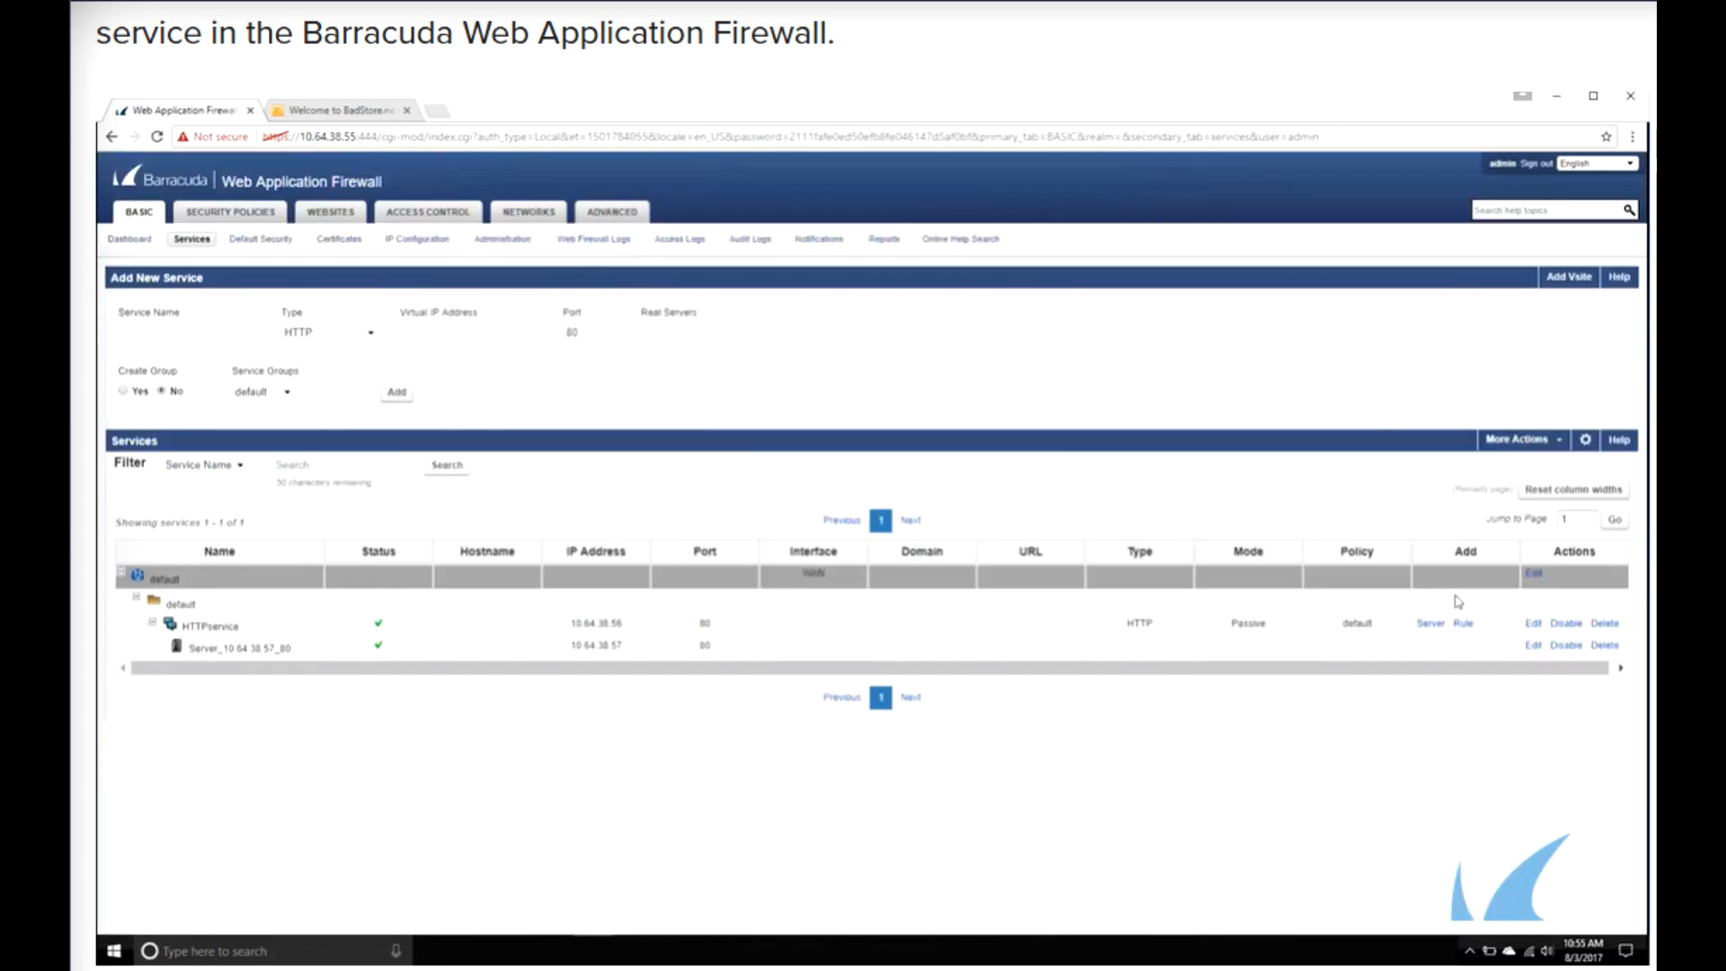
click(1531, 624)
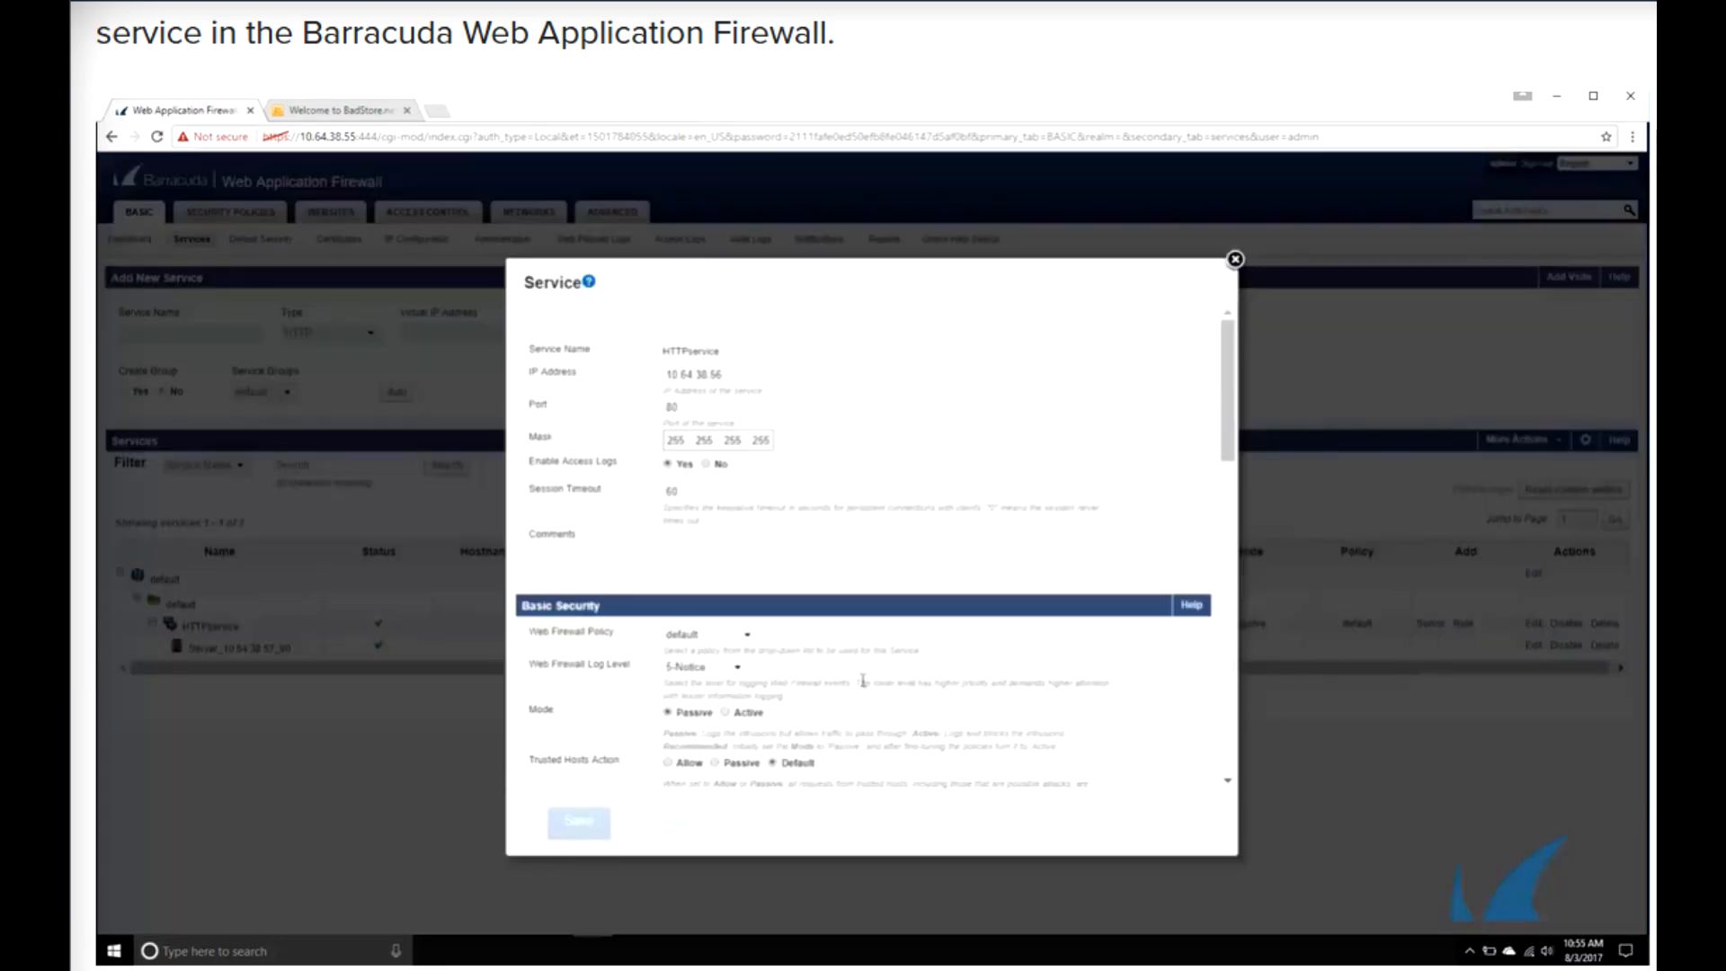
click(725, 712)
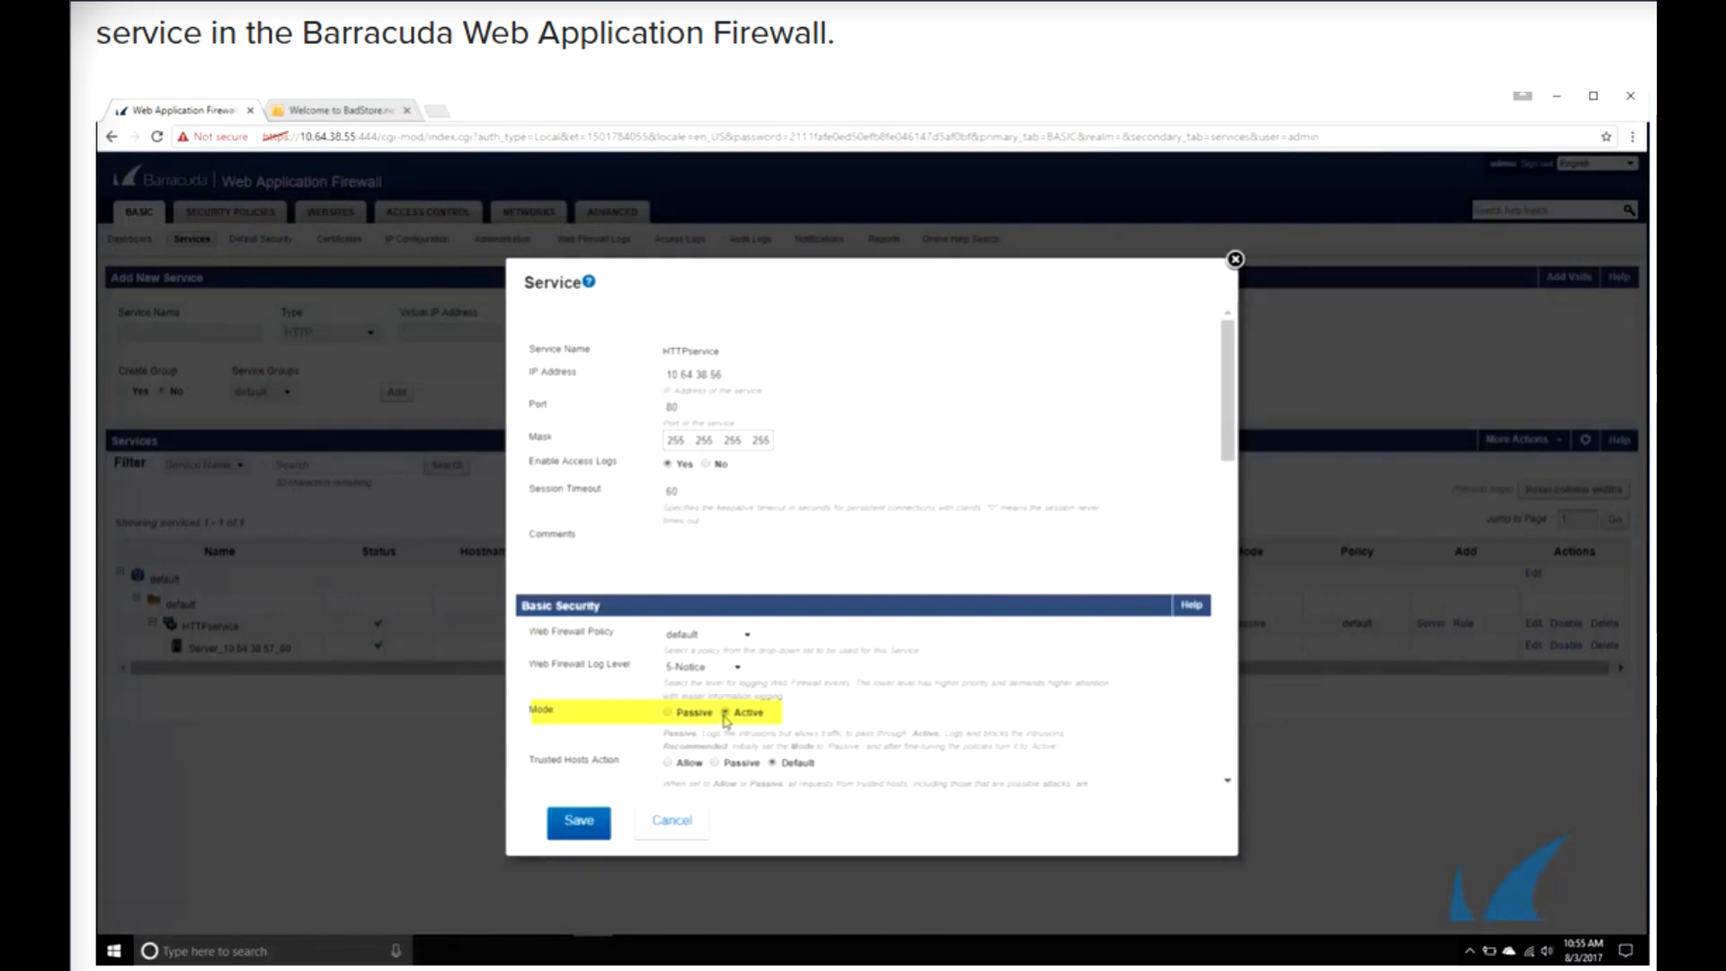
click(593, 828)
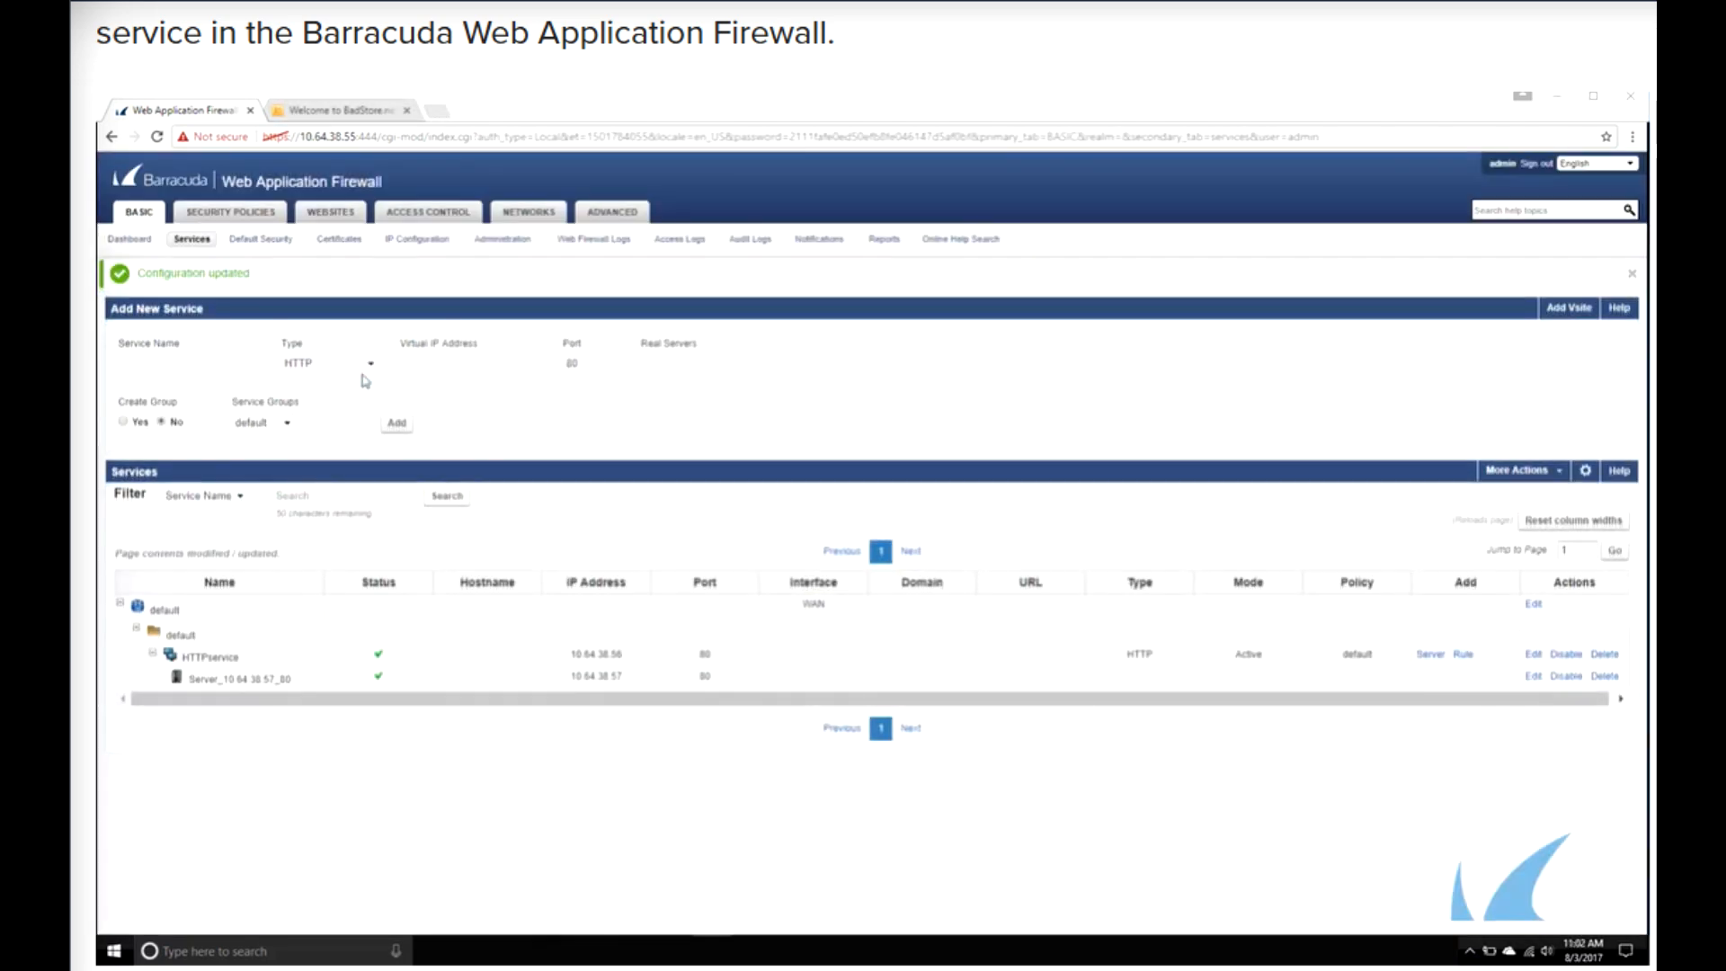
- Choose HTTPS as the type for a new service
click(364, 366)
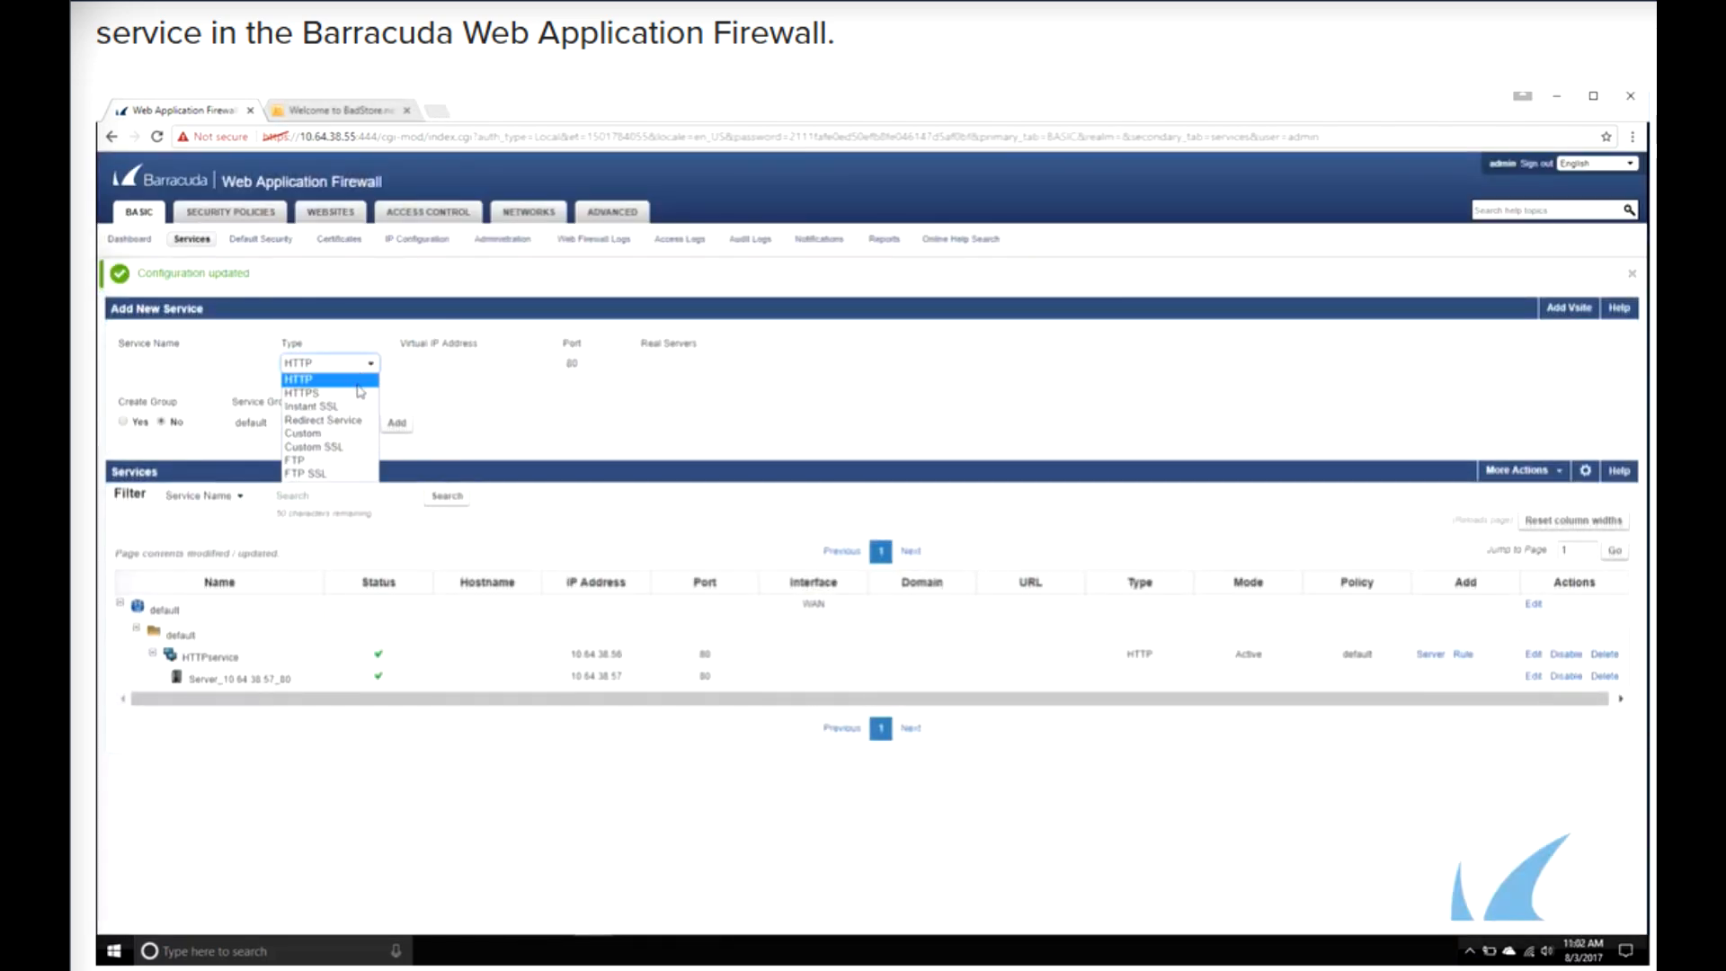
click(357, 393)
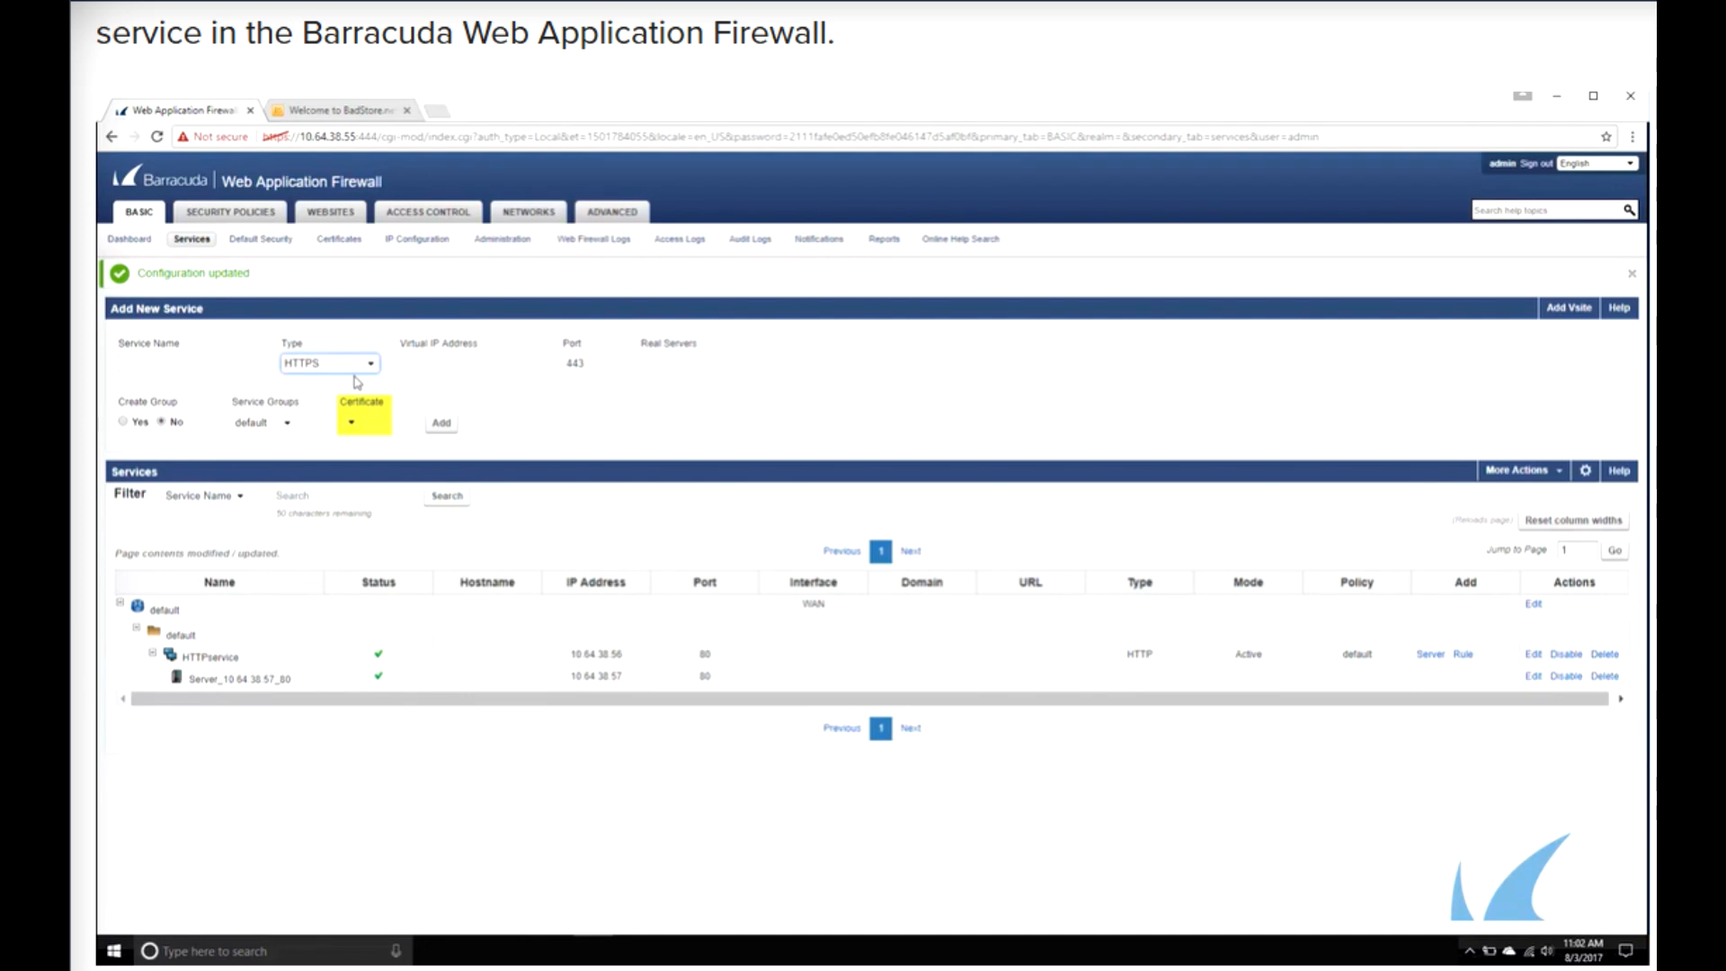
- Create a certificate named demoCertificate with common name demo.barracuda.com and alternative name 10.64.38.55
click(341, 241)
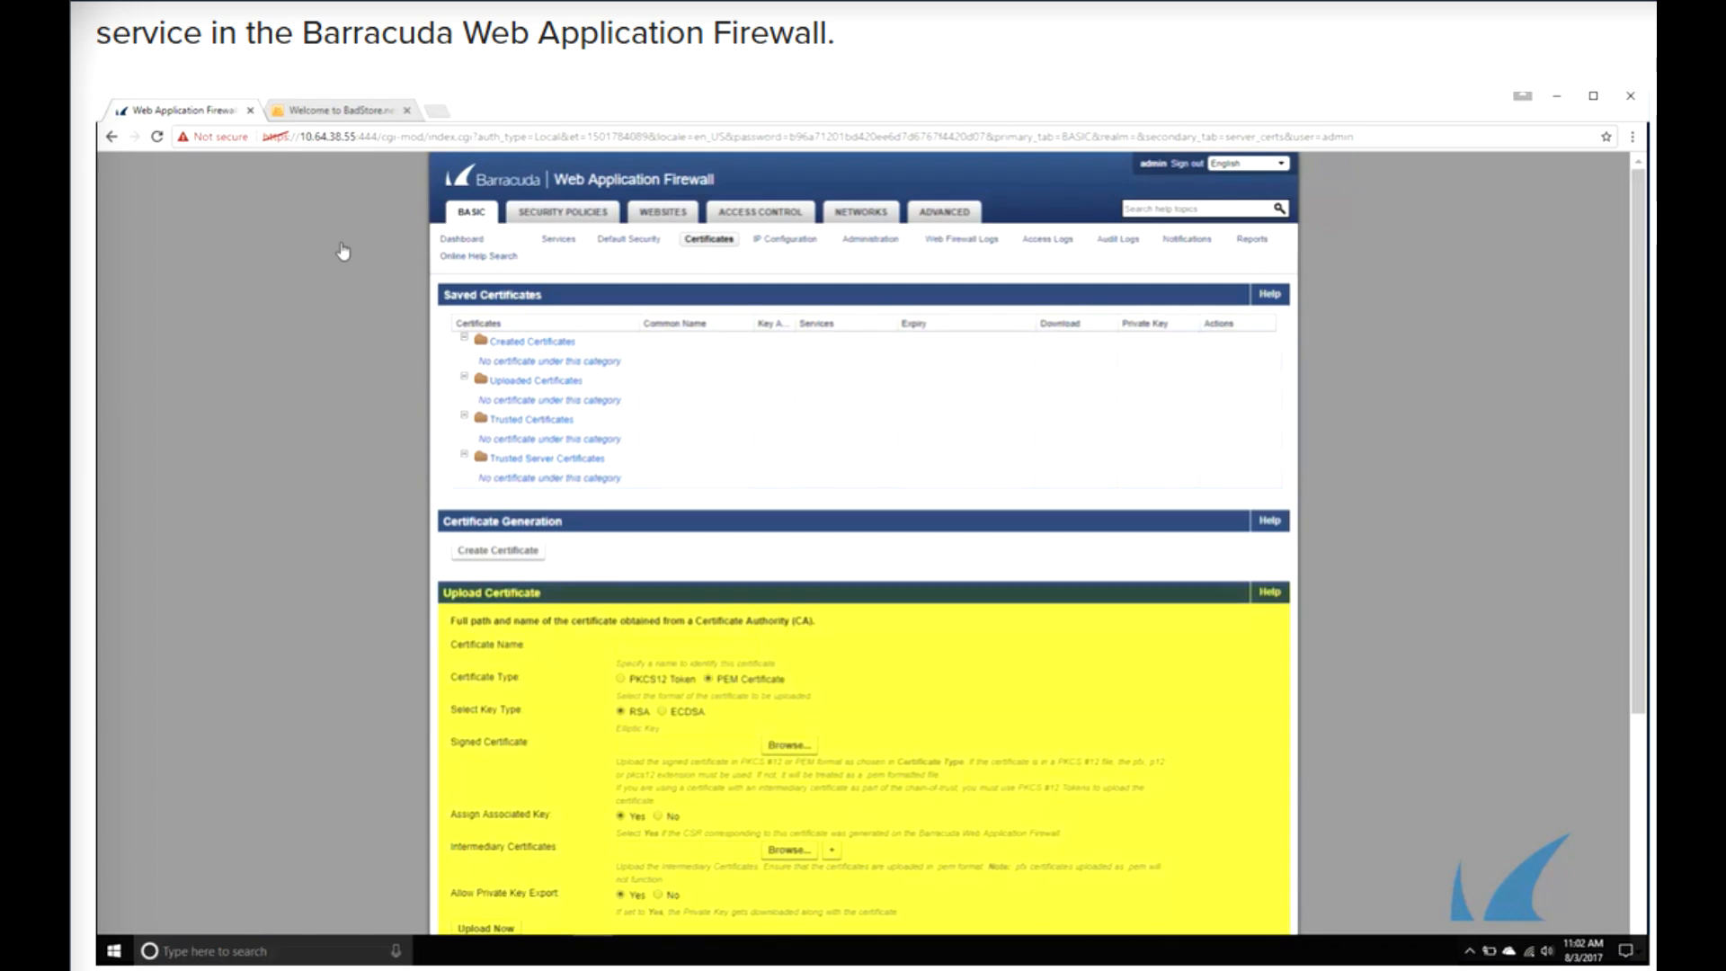
click(488, 560)
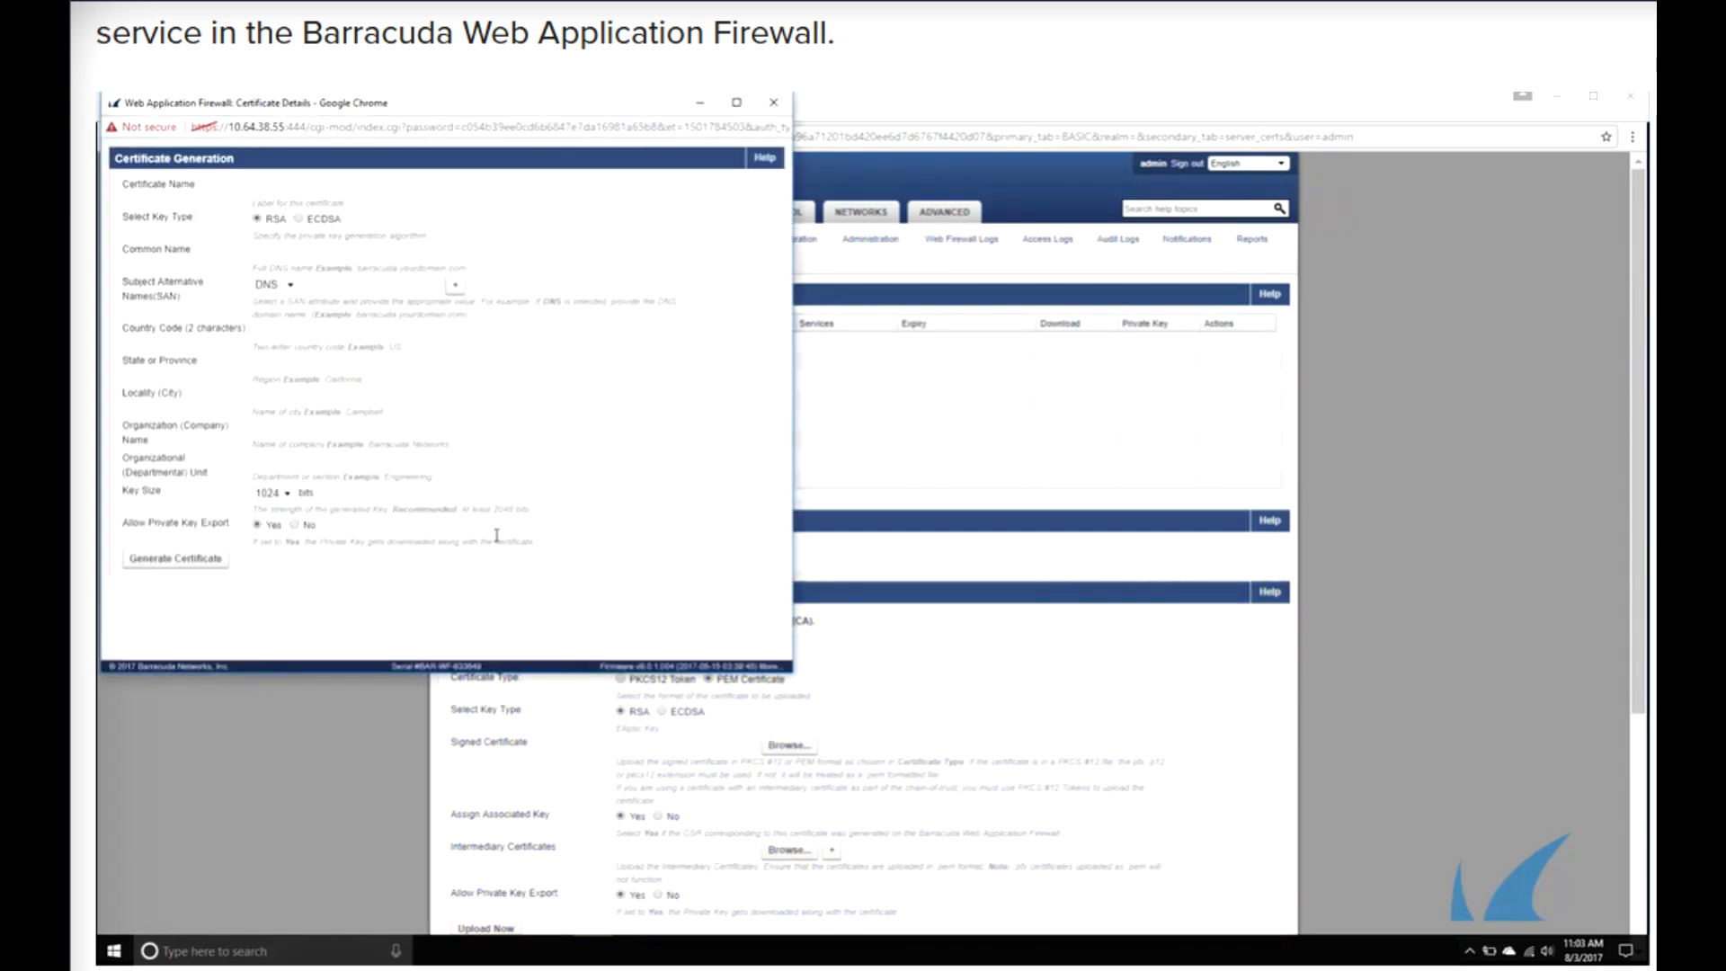
click(341, 179)
text(de)
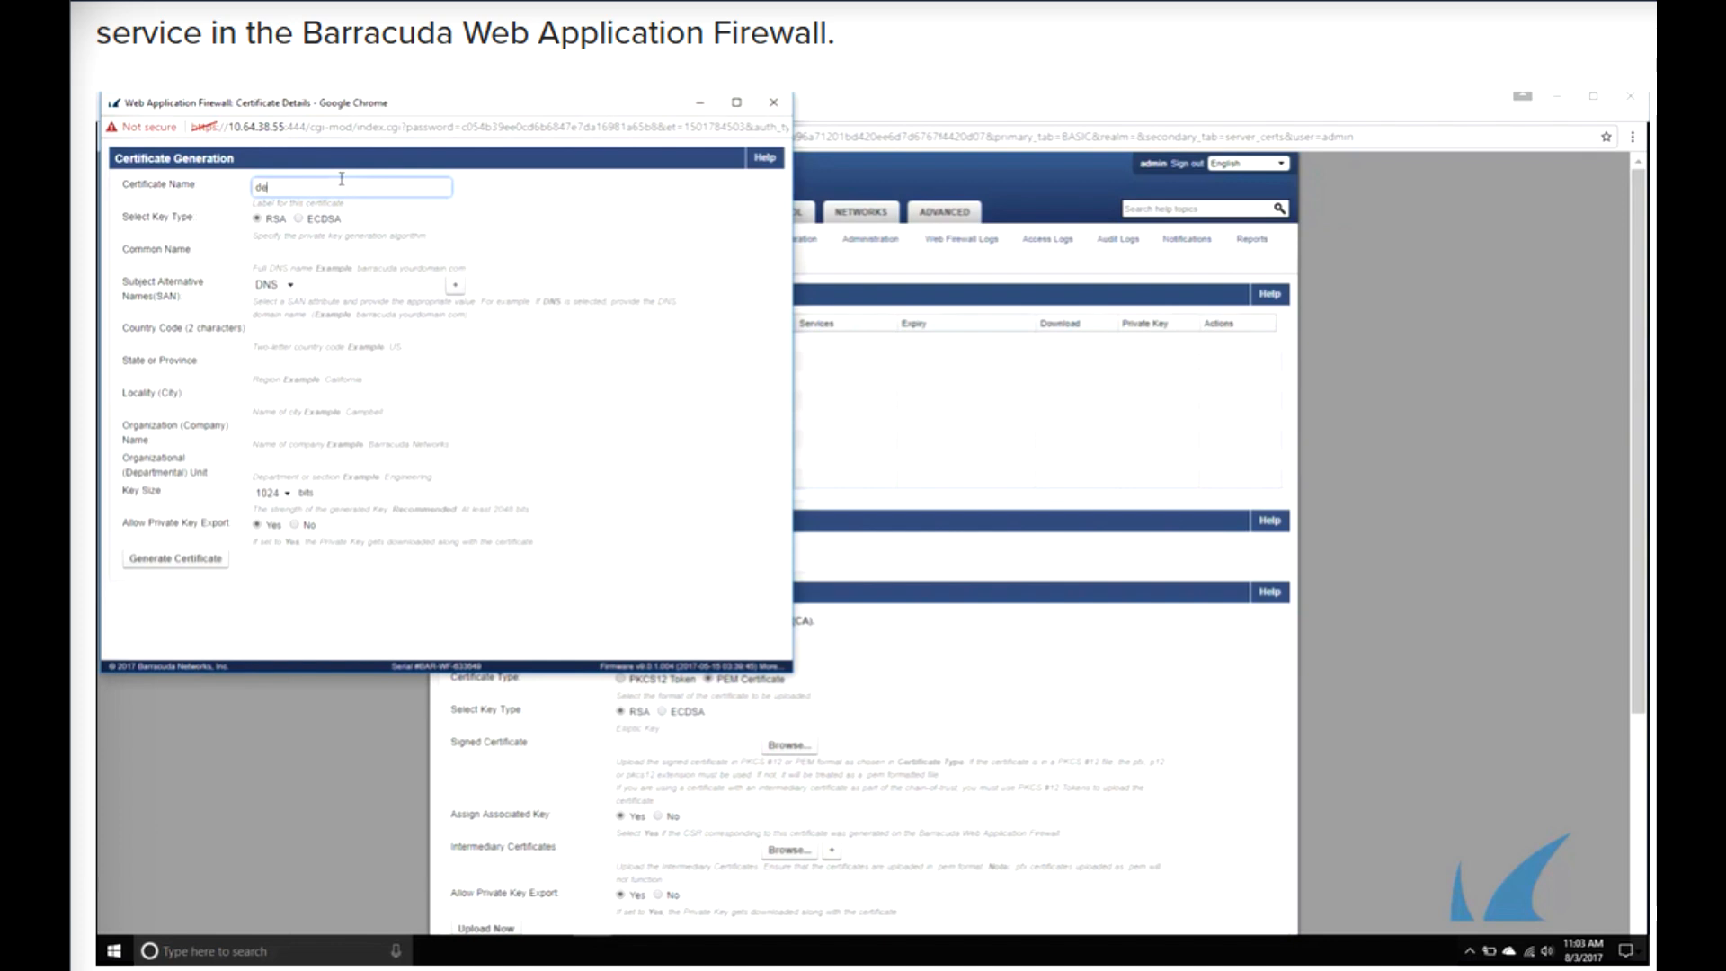
text(moCertificate)
key(Tab)
text(d)
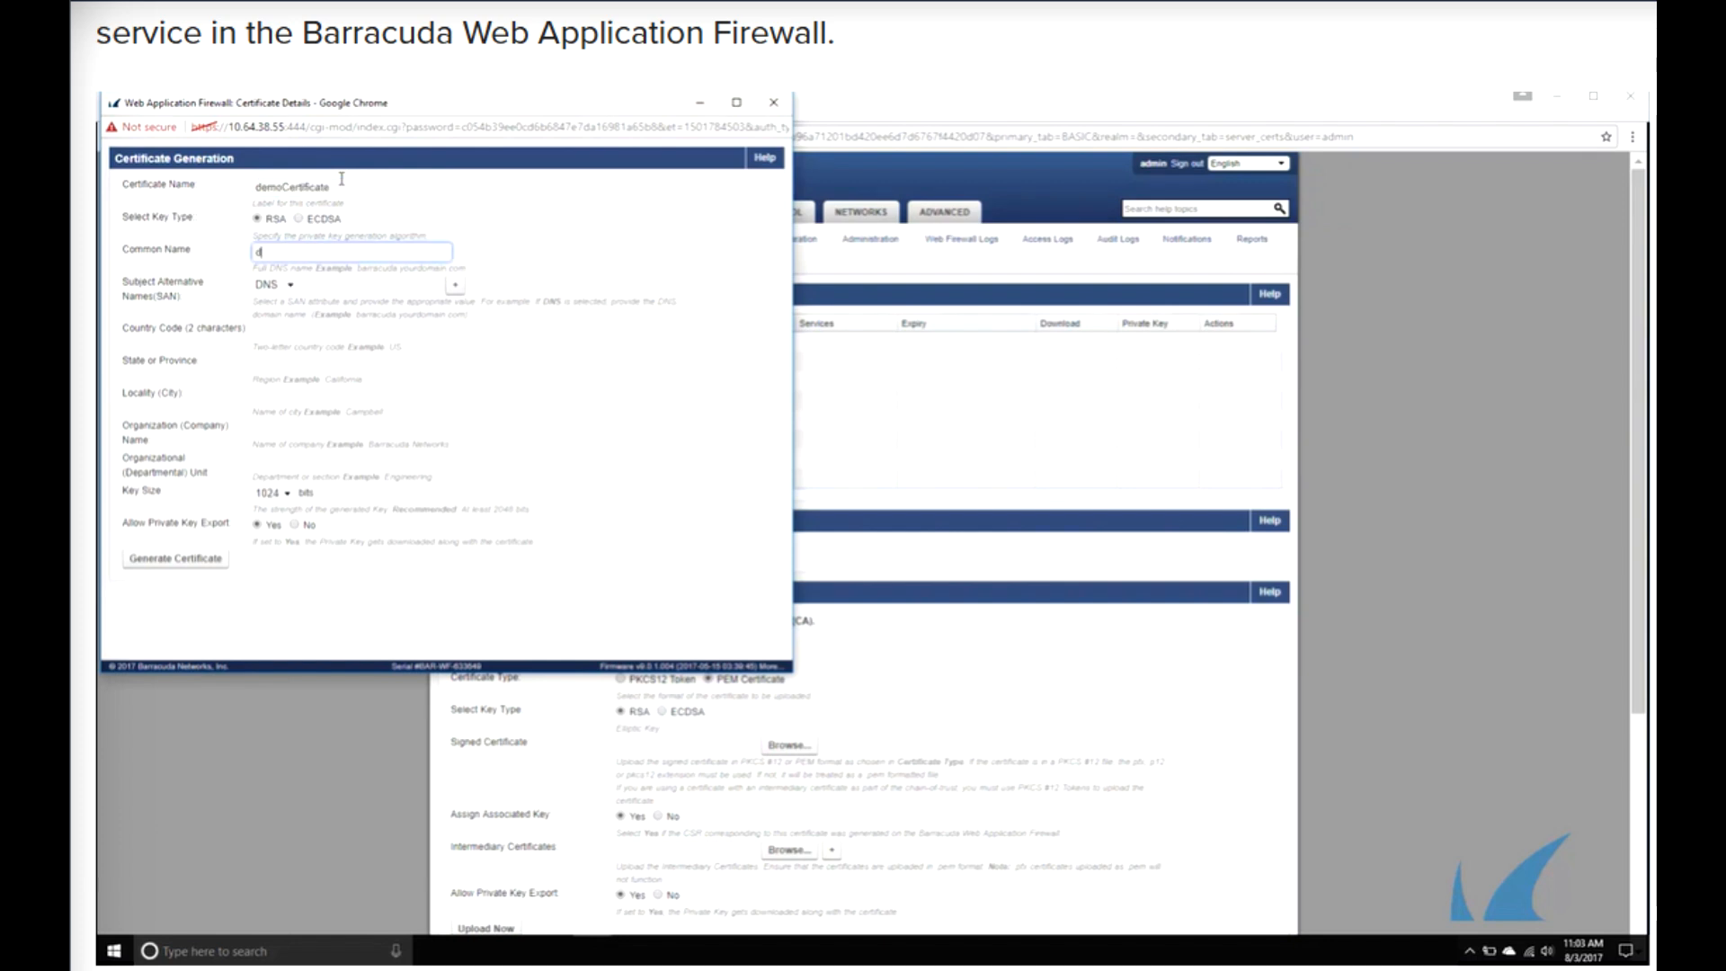
text(emo.barracuda.com)
key(Tab)
- Fill in country US, state CA, city Campbell, organization Barracuda Networks, unit demos, and generate the certificate
key(Tab)
text(10.64.38.55)
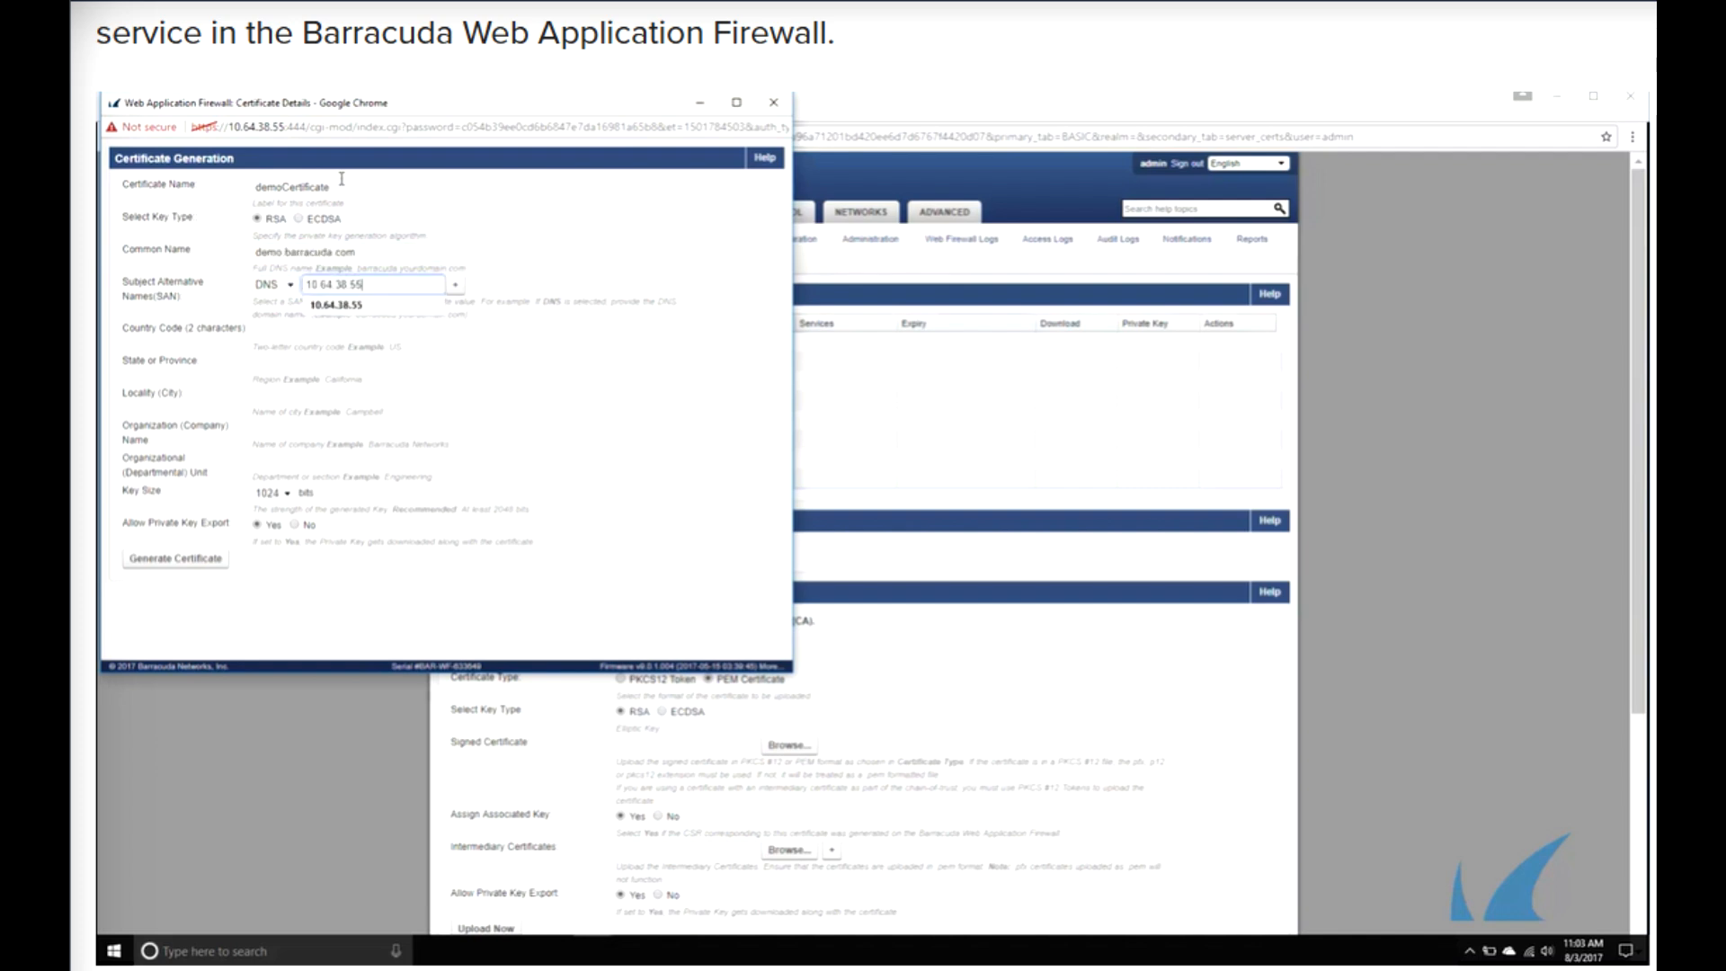
key(Tab)
text(US)
key(Tab)
text(CA)
key(Tab)
text(Campbell)
key(Tab)
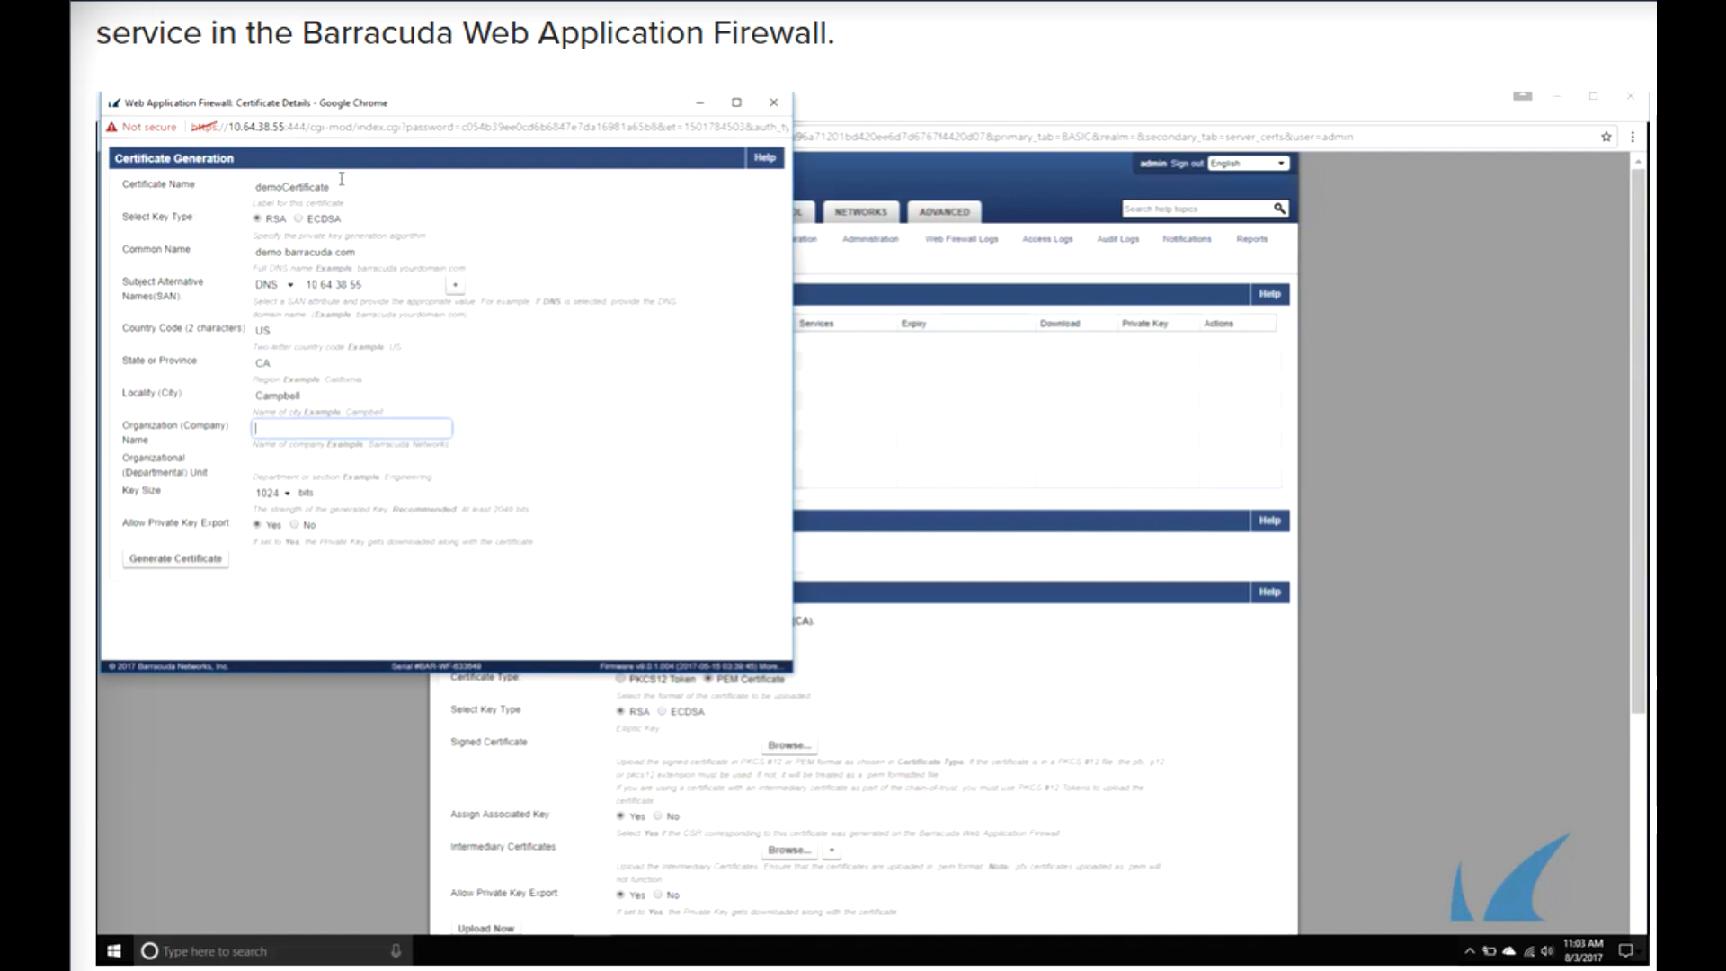
text(Barracuda Network)
key(Tab)
key(Tab)
key(Tab)
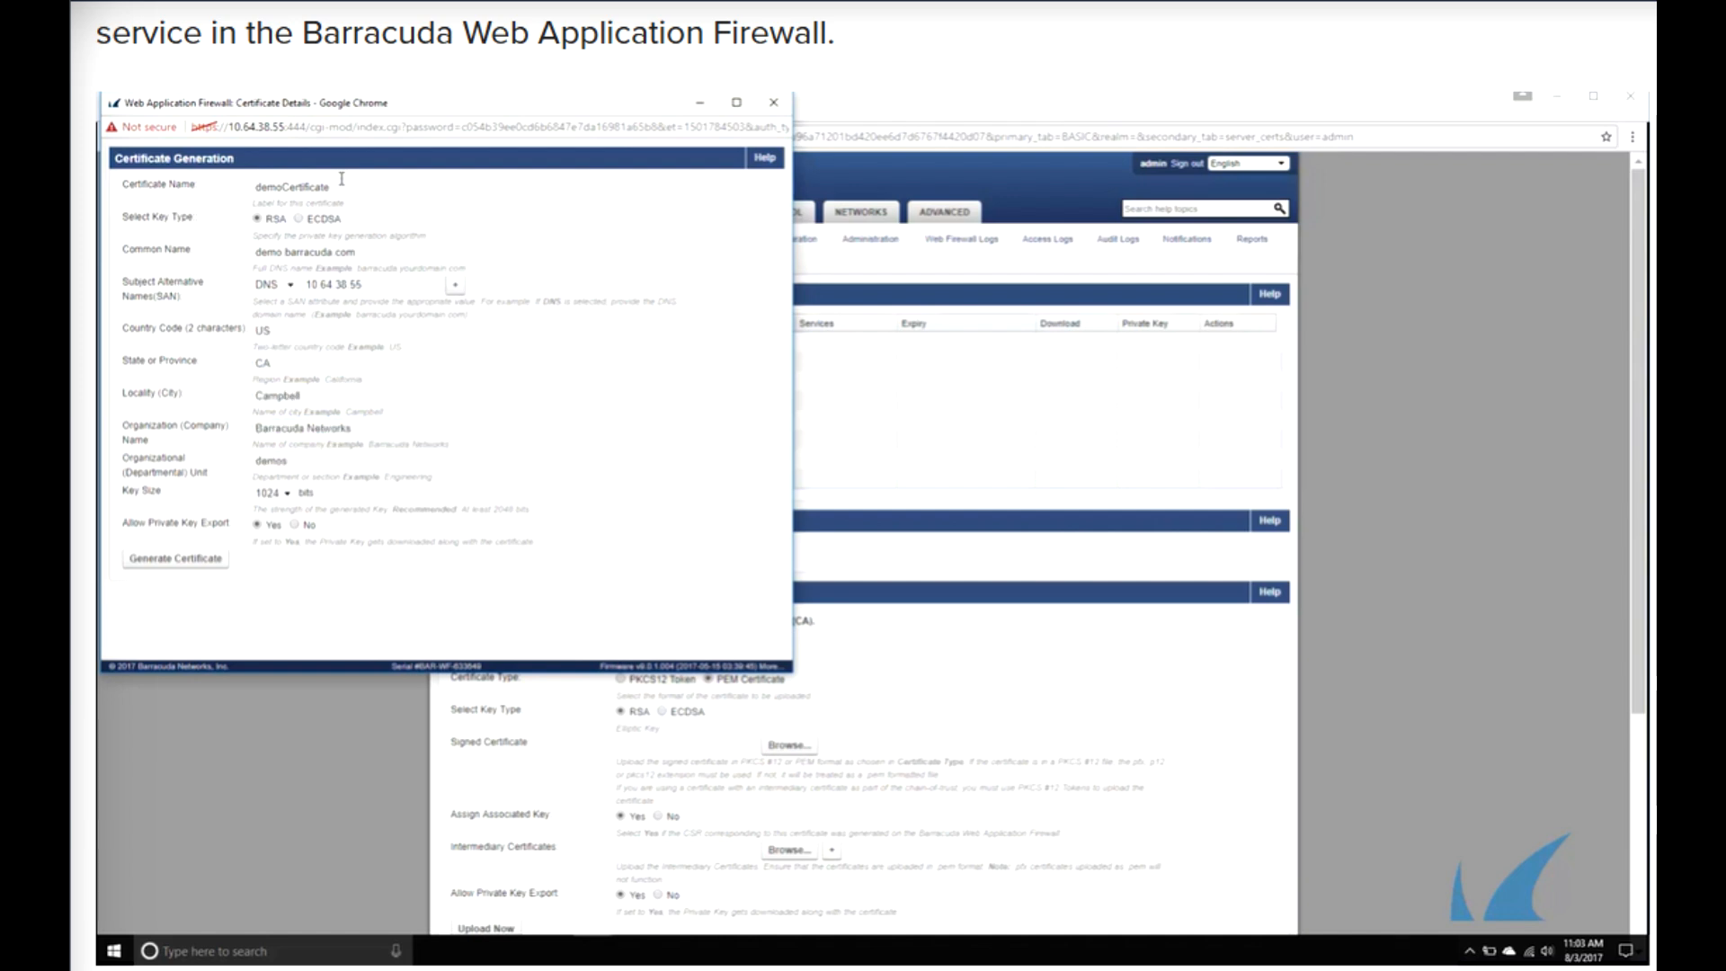
key(Tab)
key(Return)
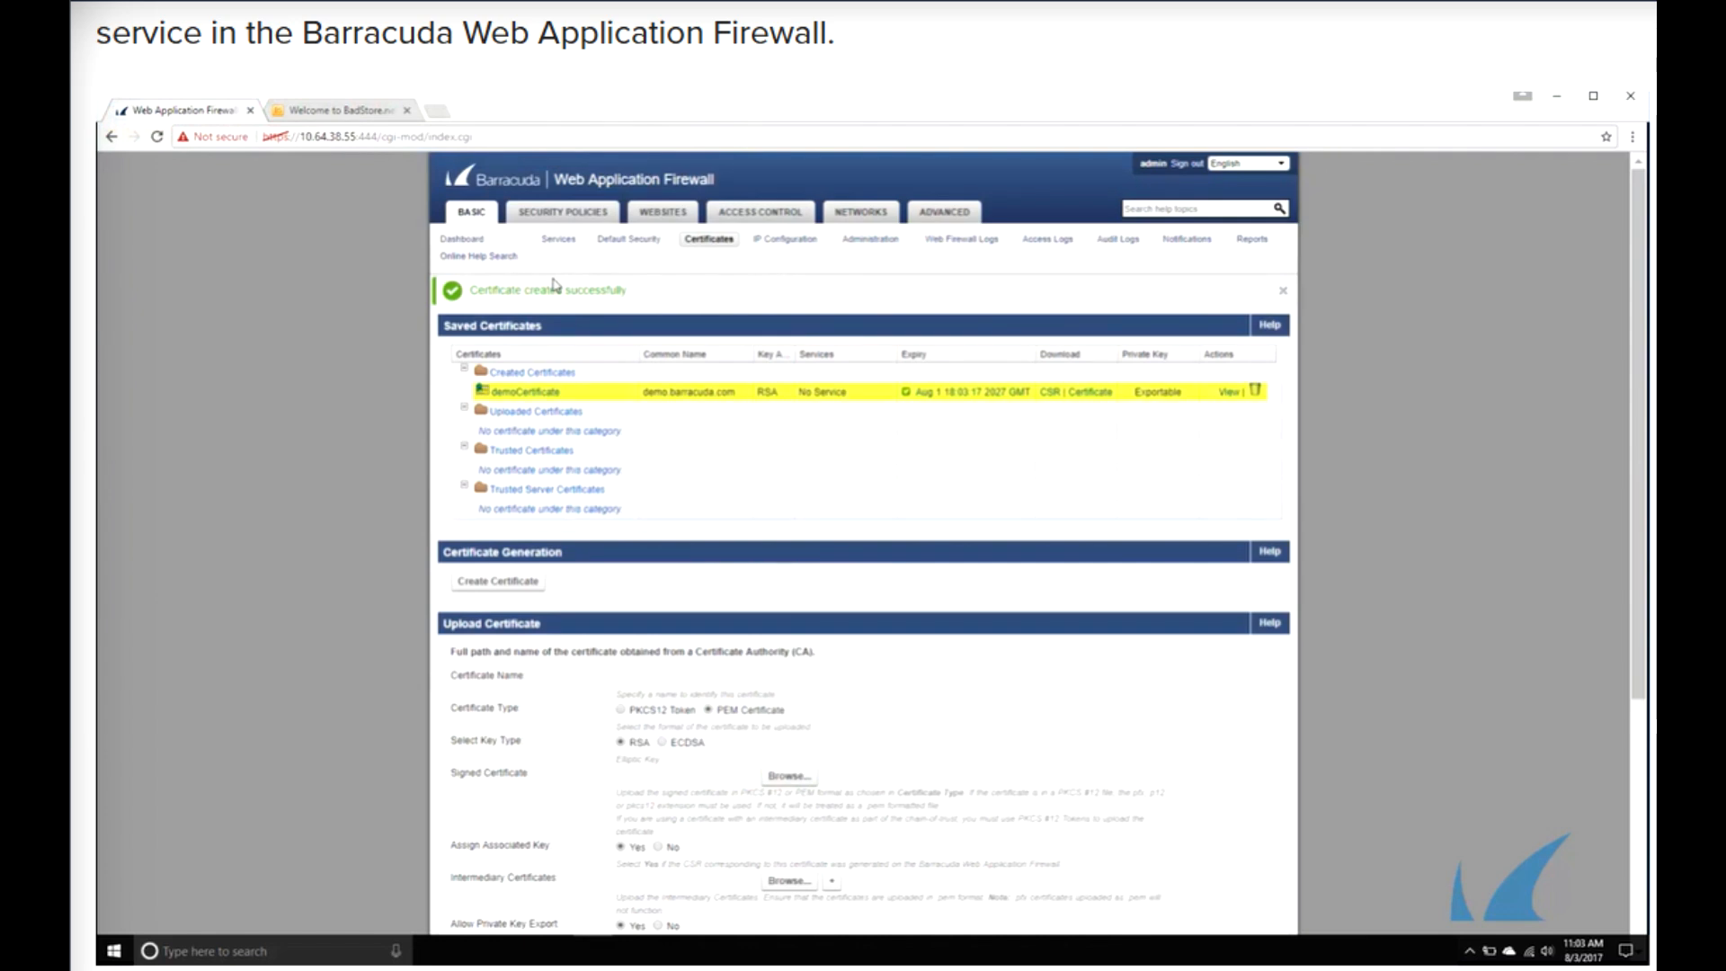
- Back in services, start an HTTPS service named HTTPSservice with virtual IP 10.64.38.56
click(559, 241)
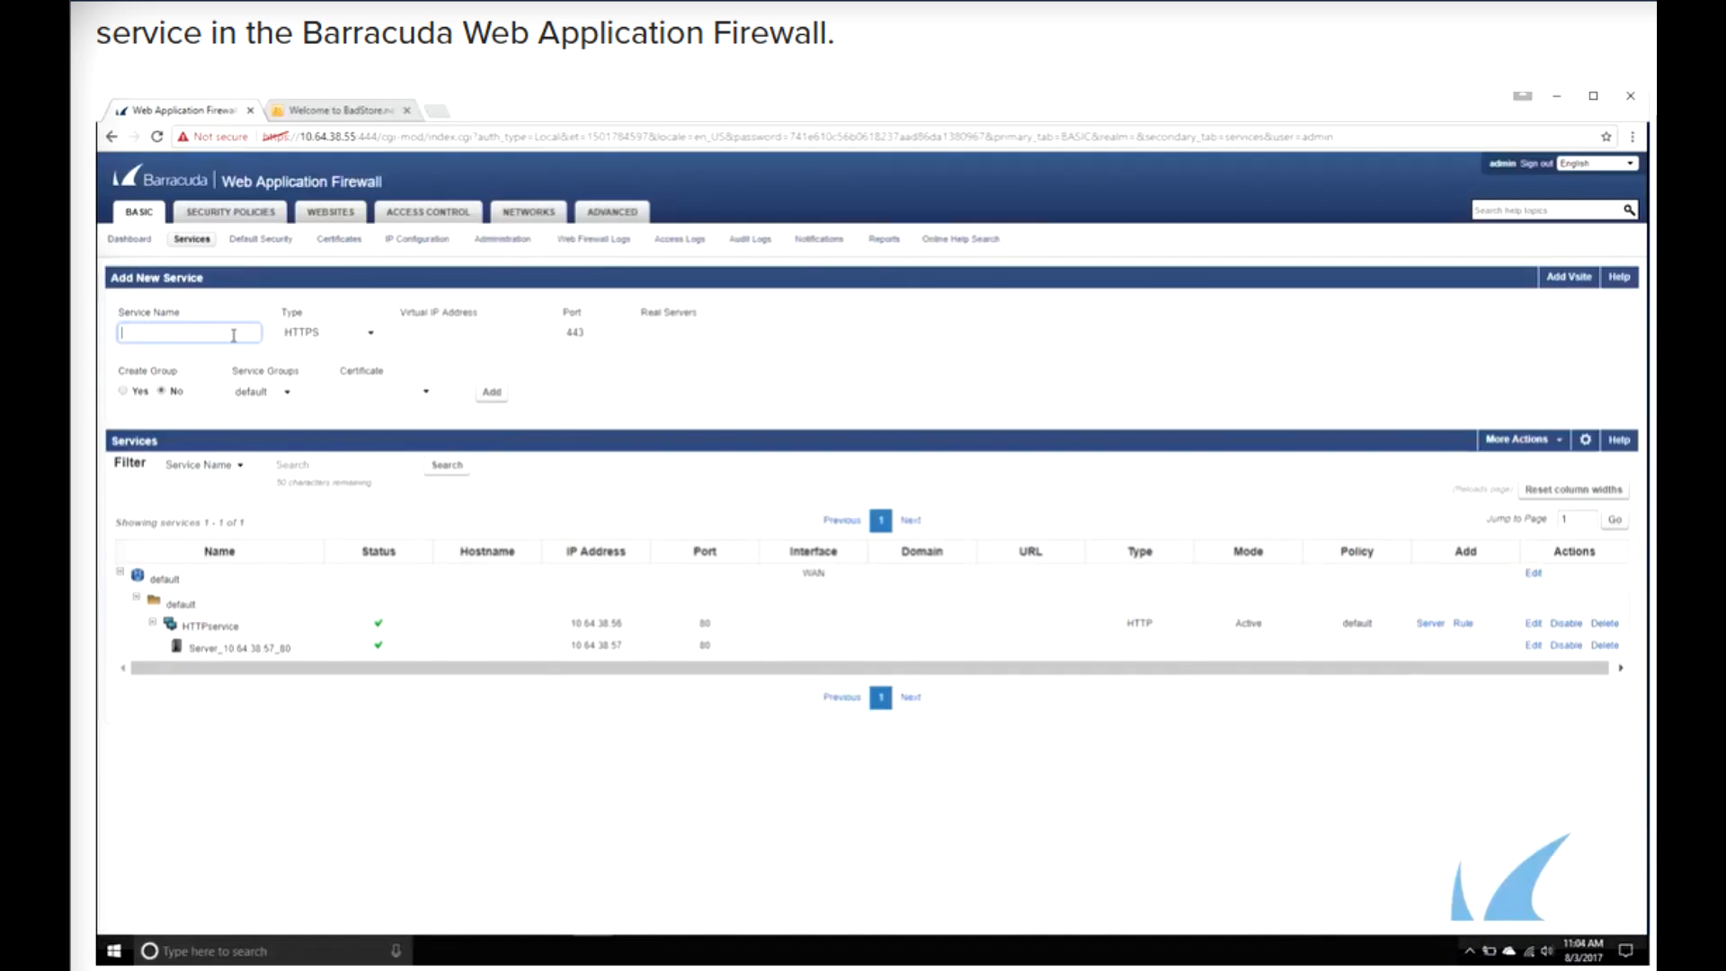
text(HTTPSservice)
key(Tab)
key(Tab)
text(10.64.3)
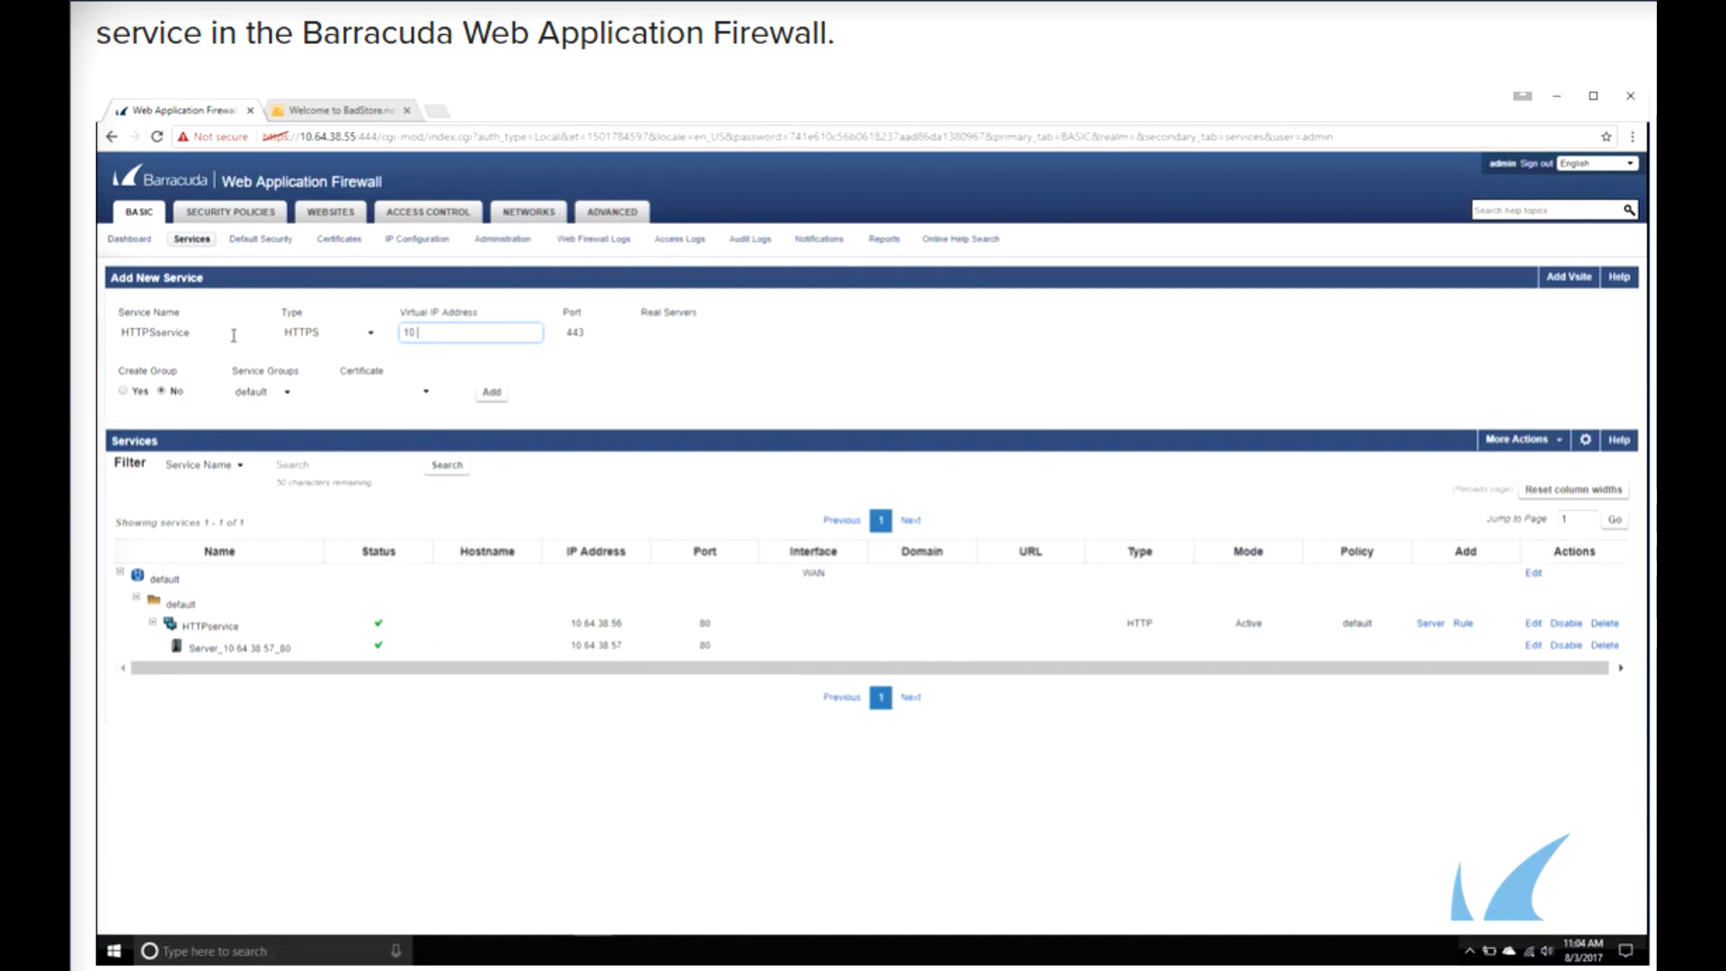
text(8)
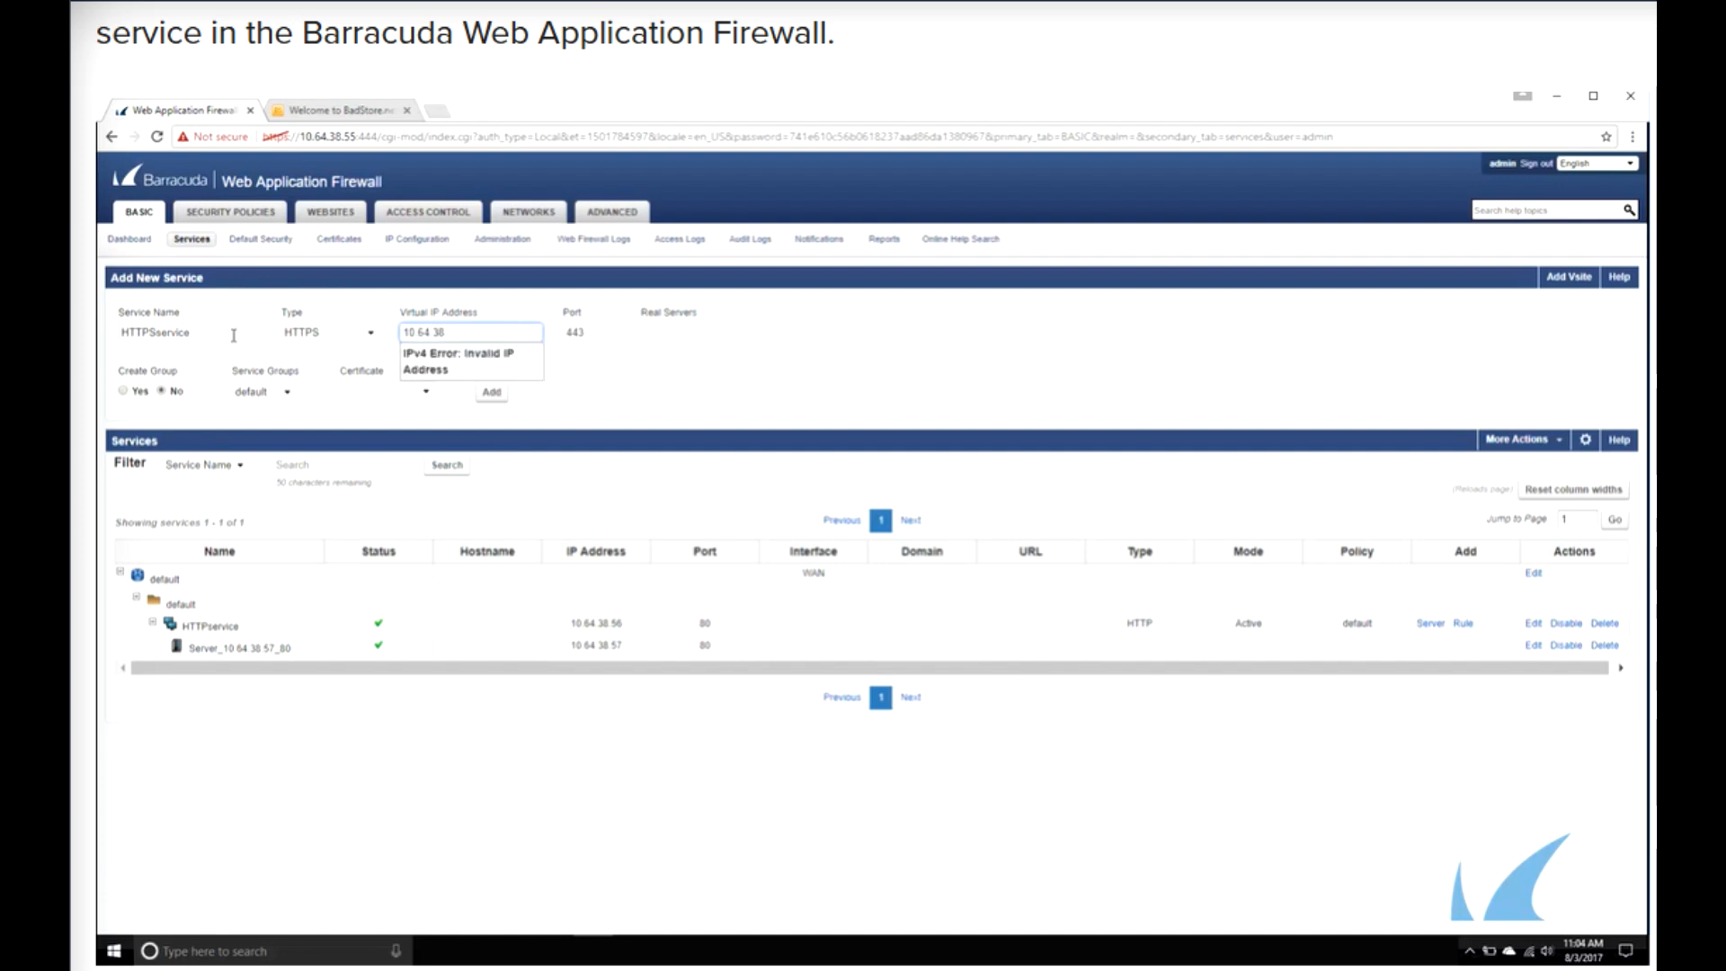
text(.56)
key(Tab)
key(Tab)
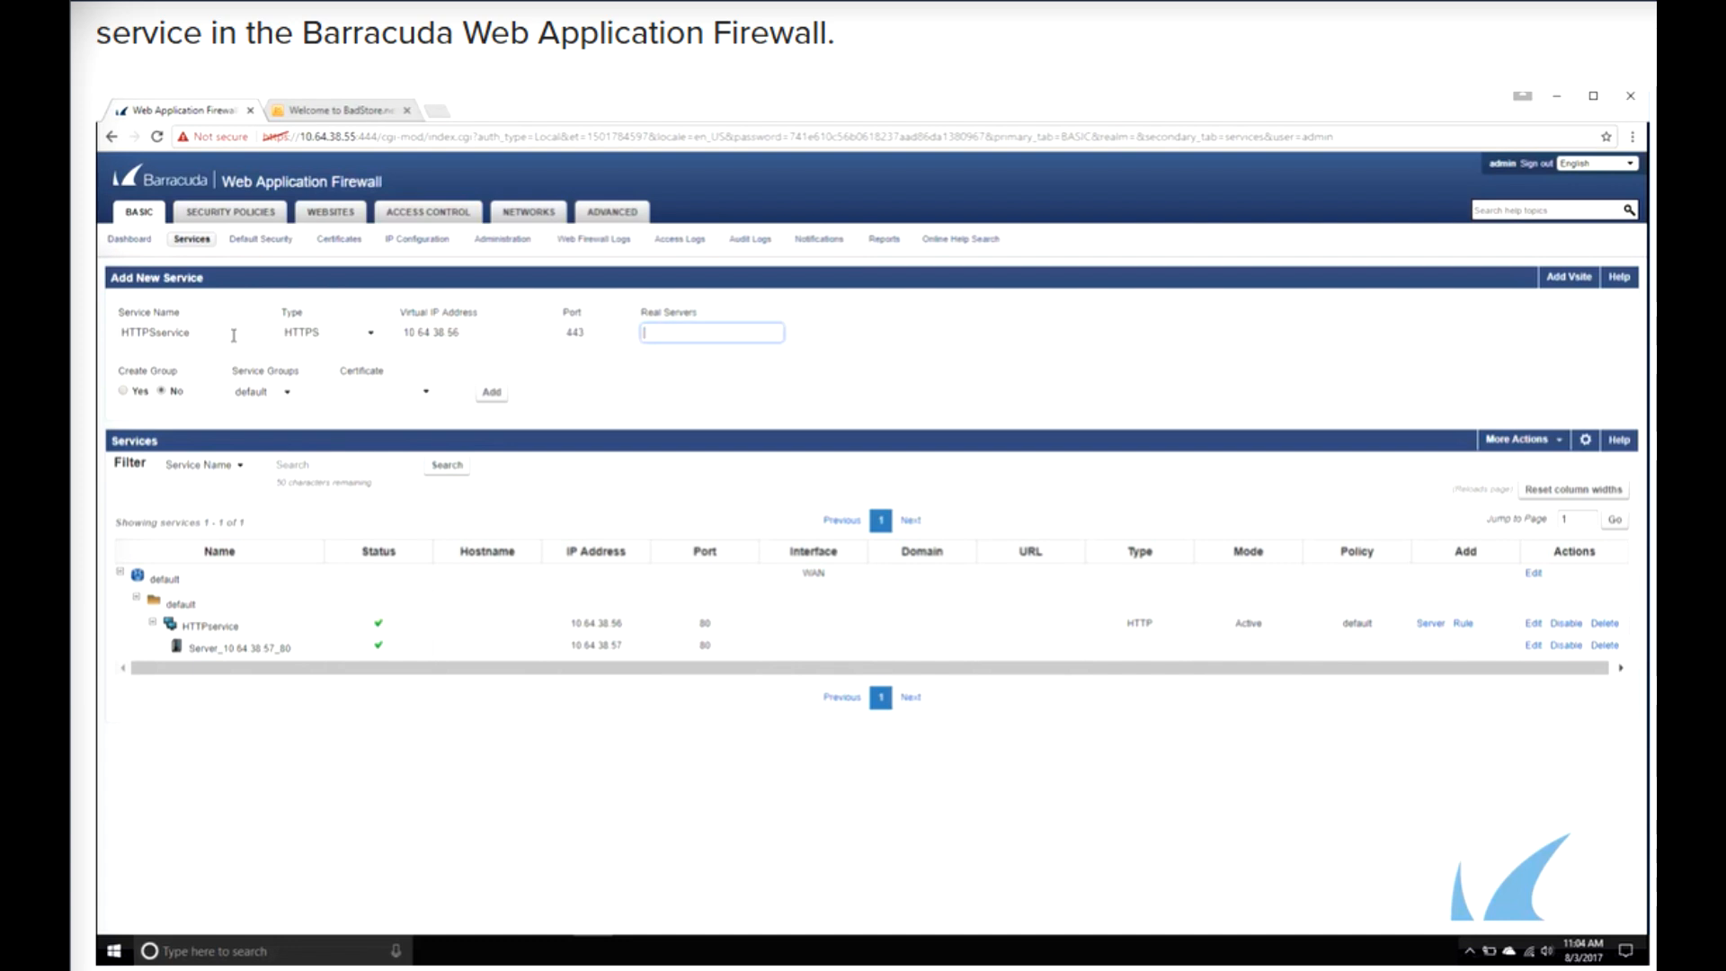
- Set real server 10.64.38.57, select certificate demoCertificate, and add the HTTPS service
text(10.64.38.57)
click(373, 391)
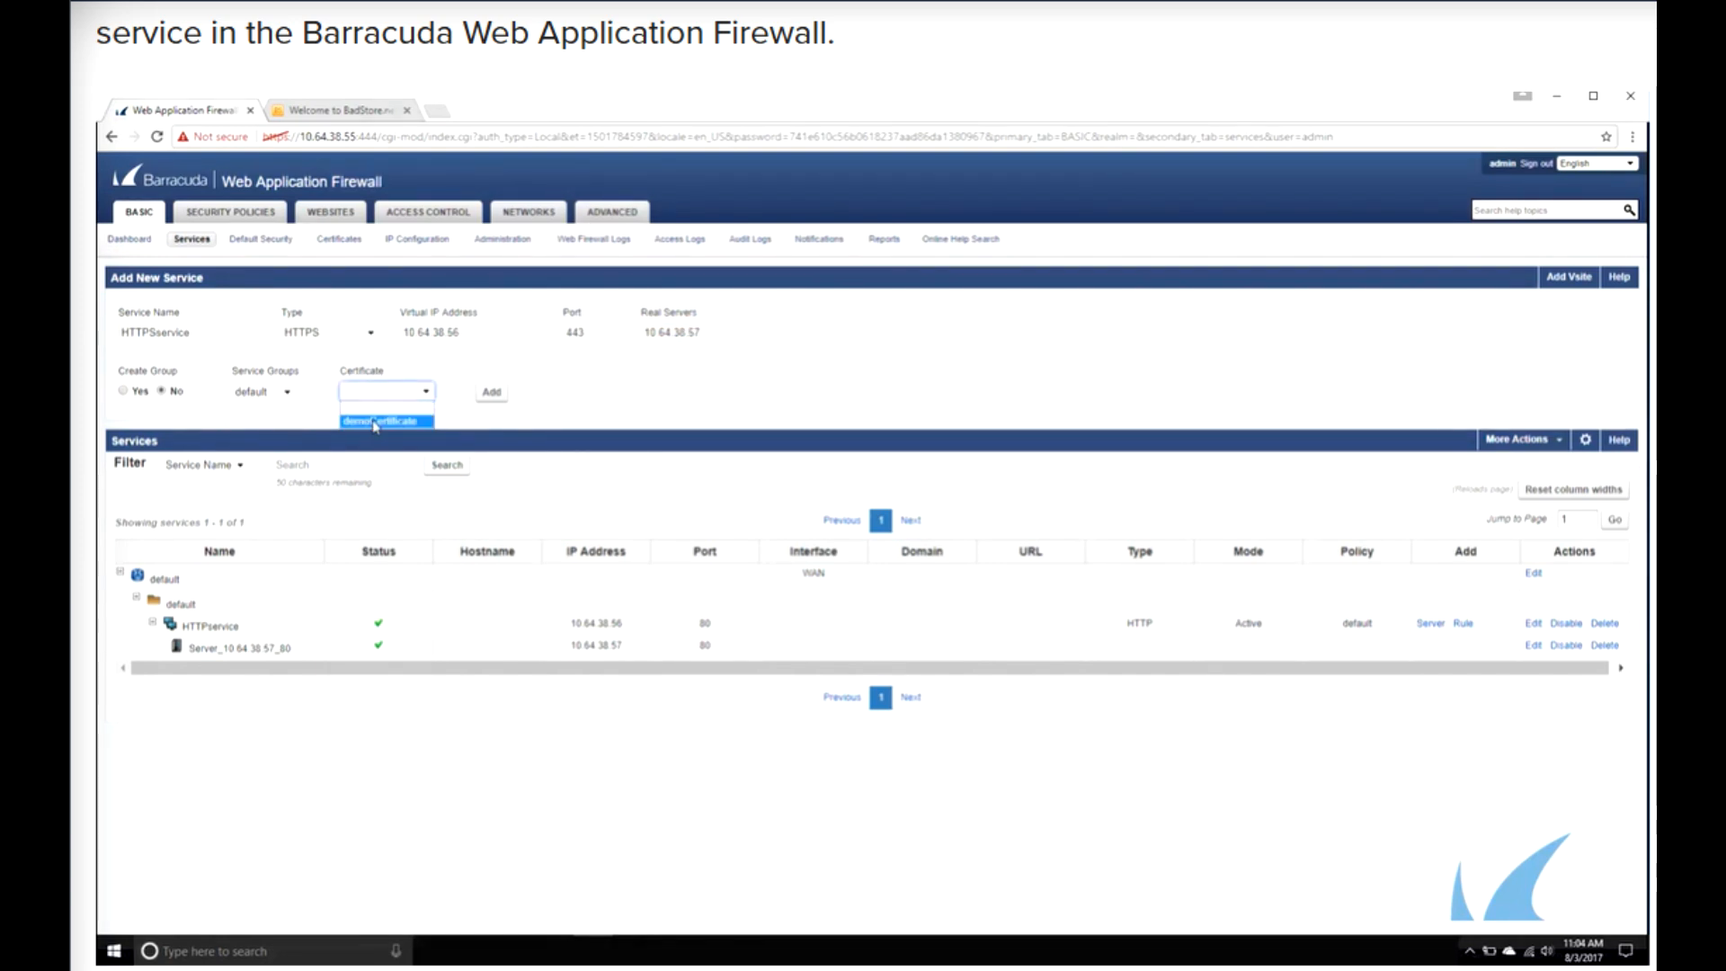
click(379, 421)
click(490, 393)
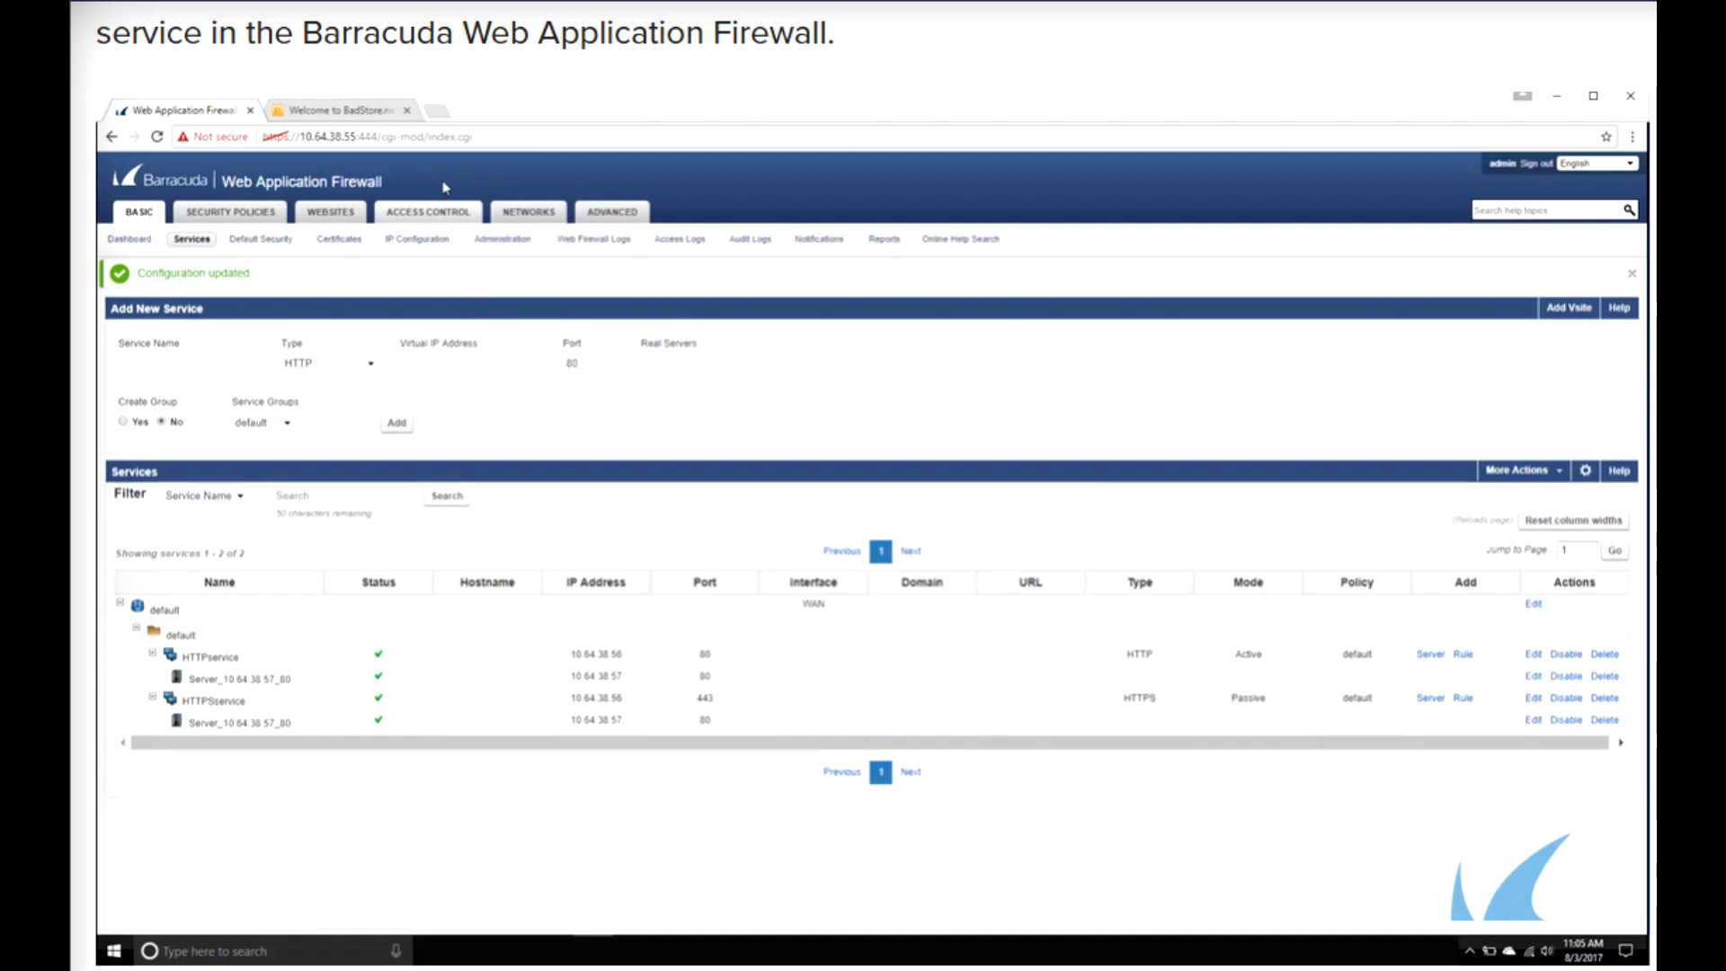
key(ctrl+t)
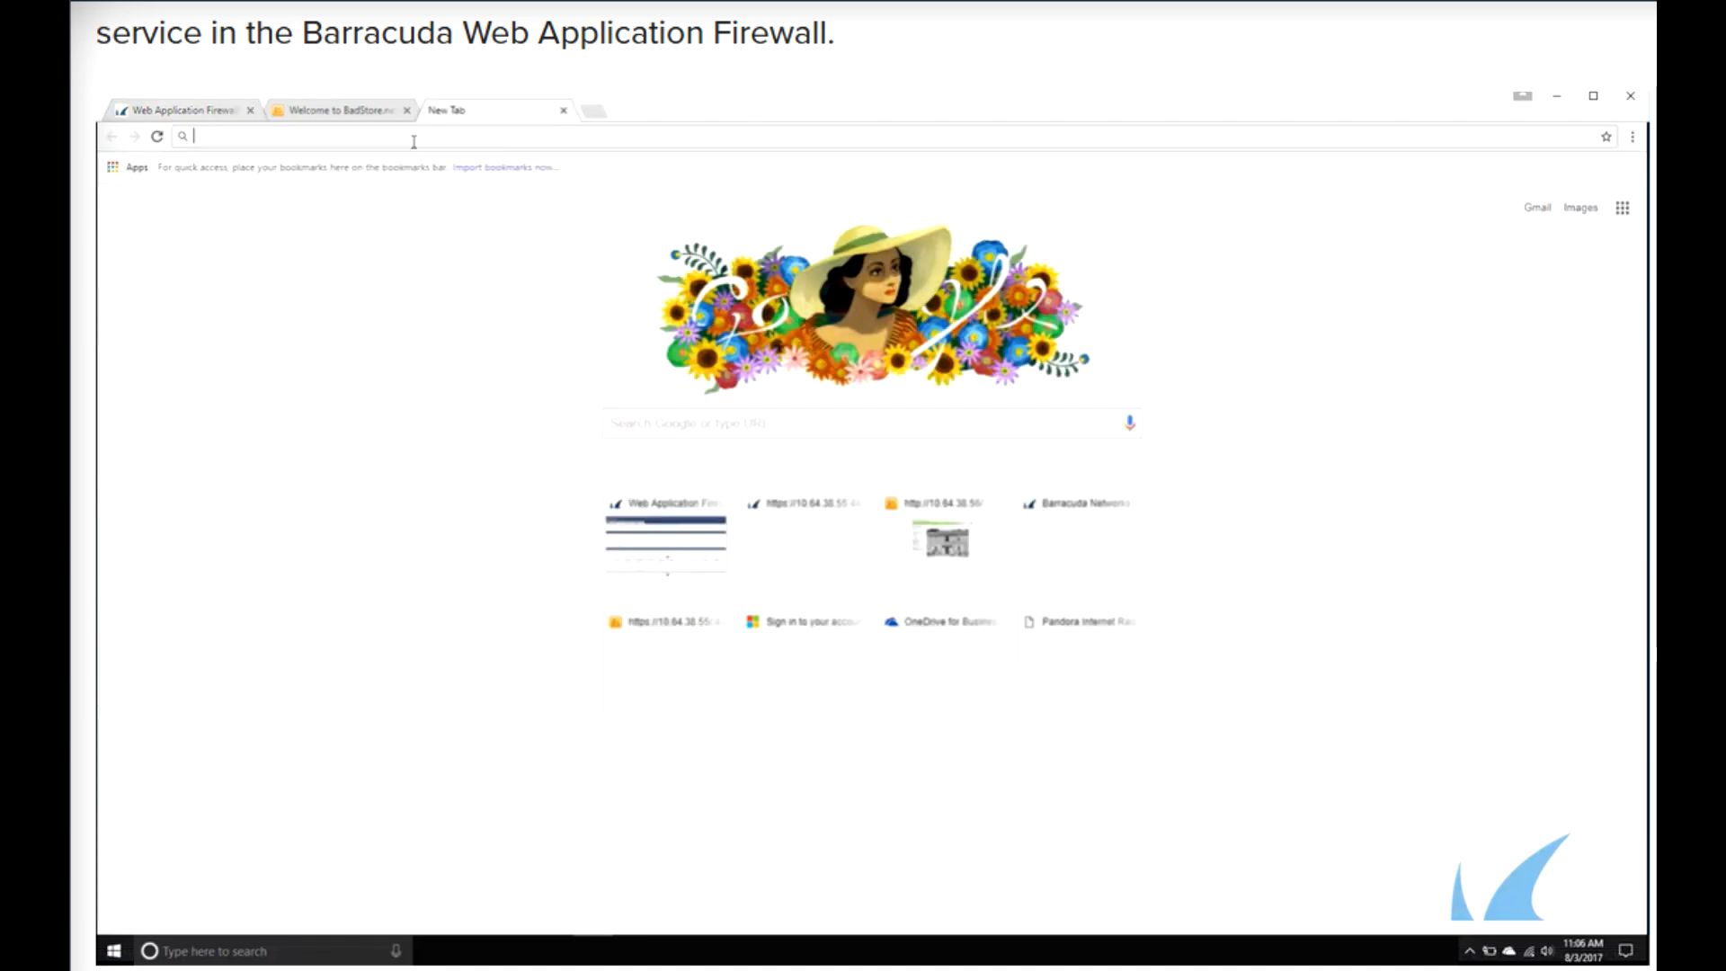
text(https)
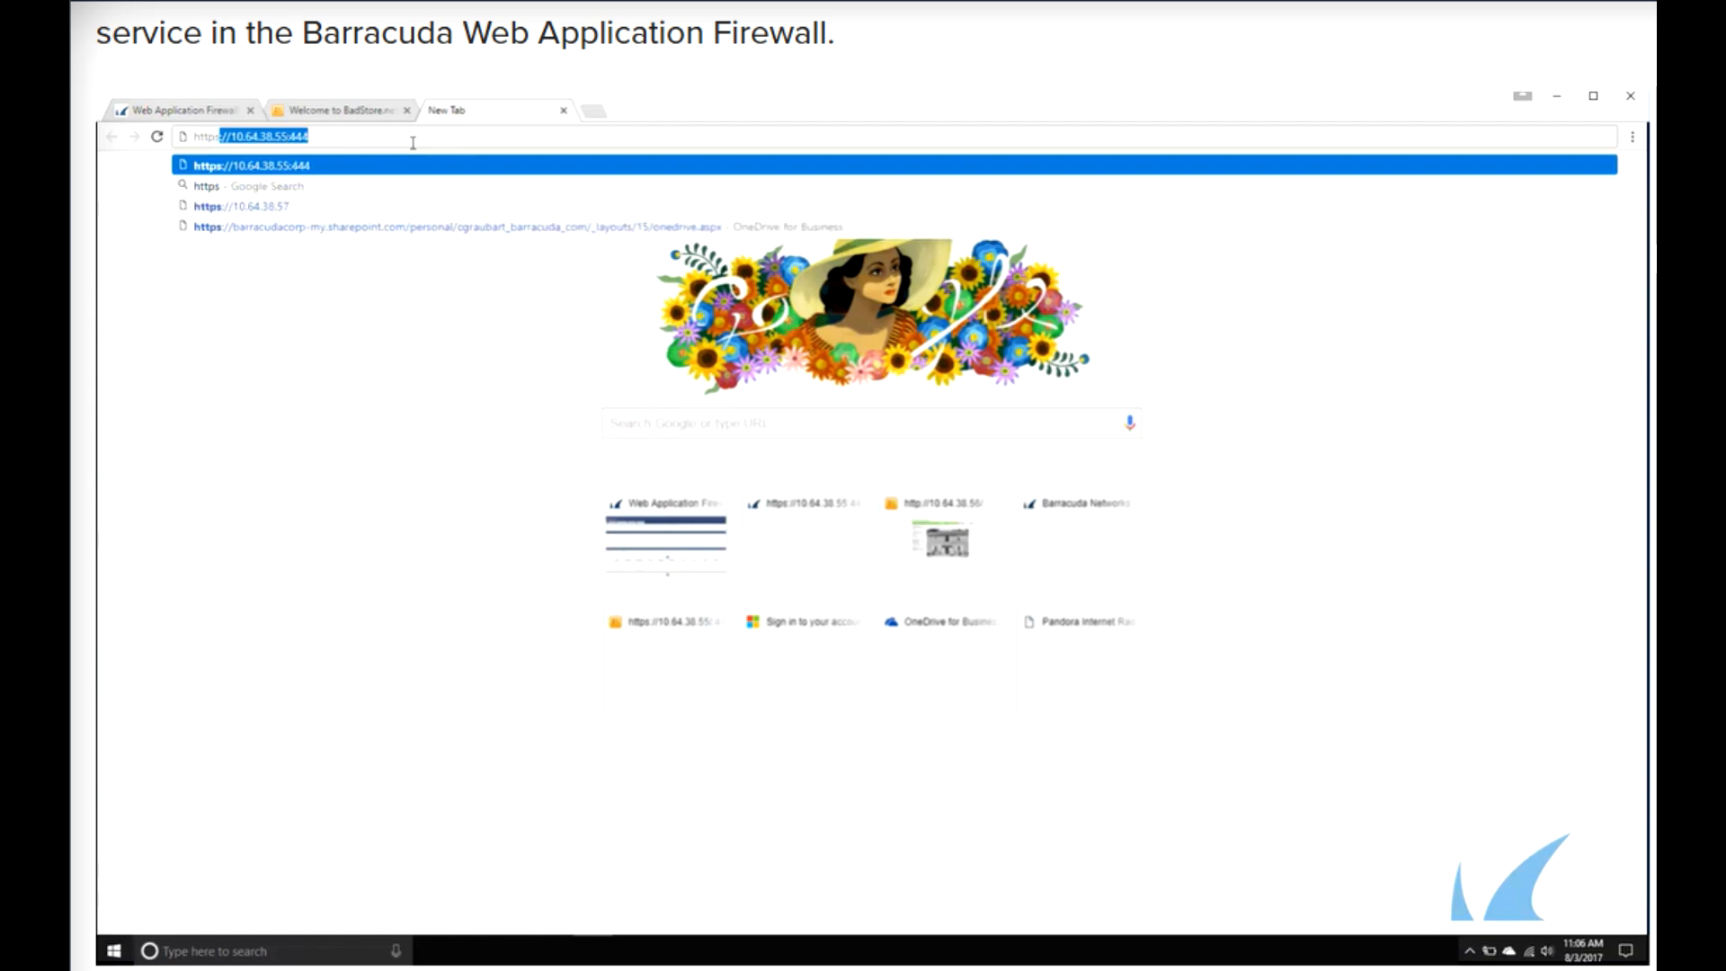
text(://10.64.38.56)
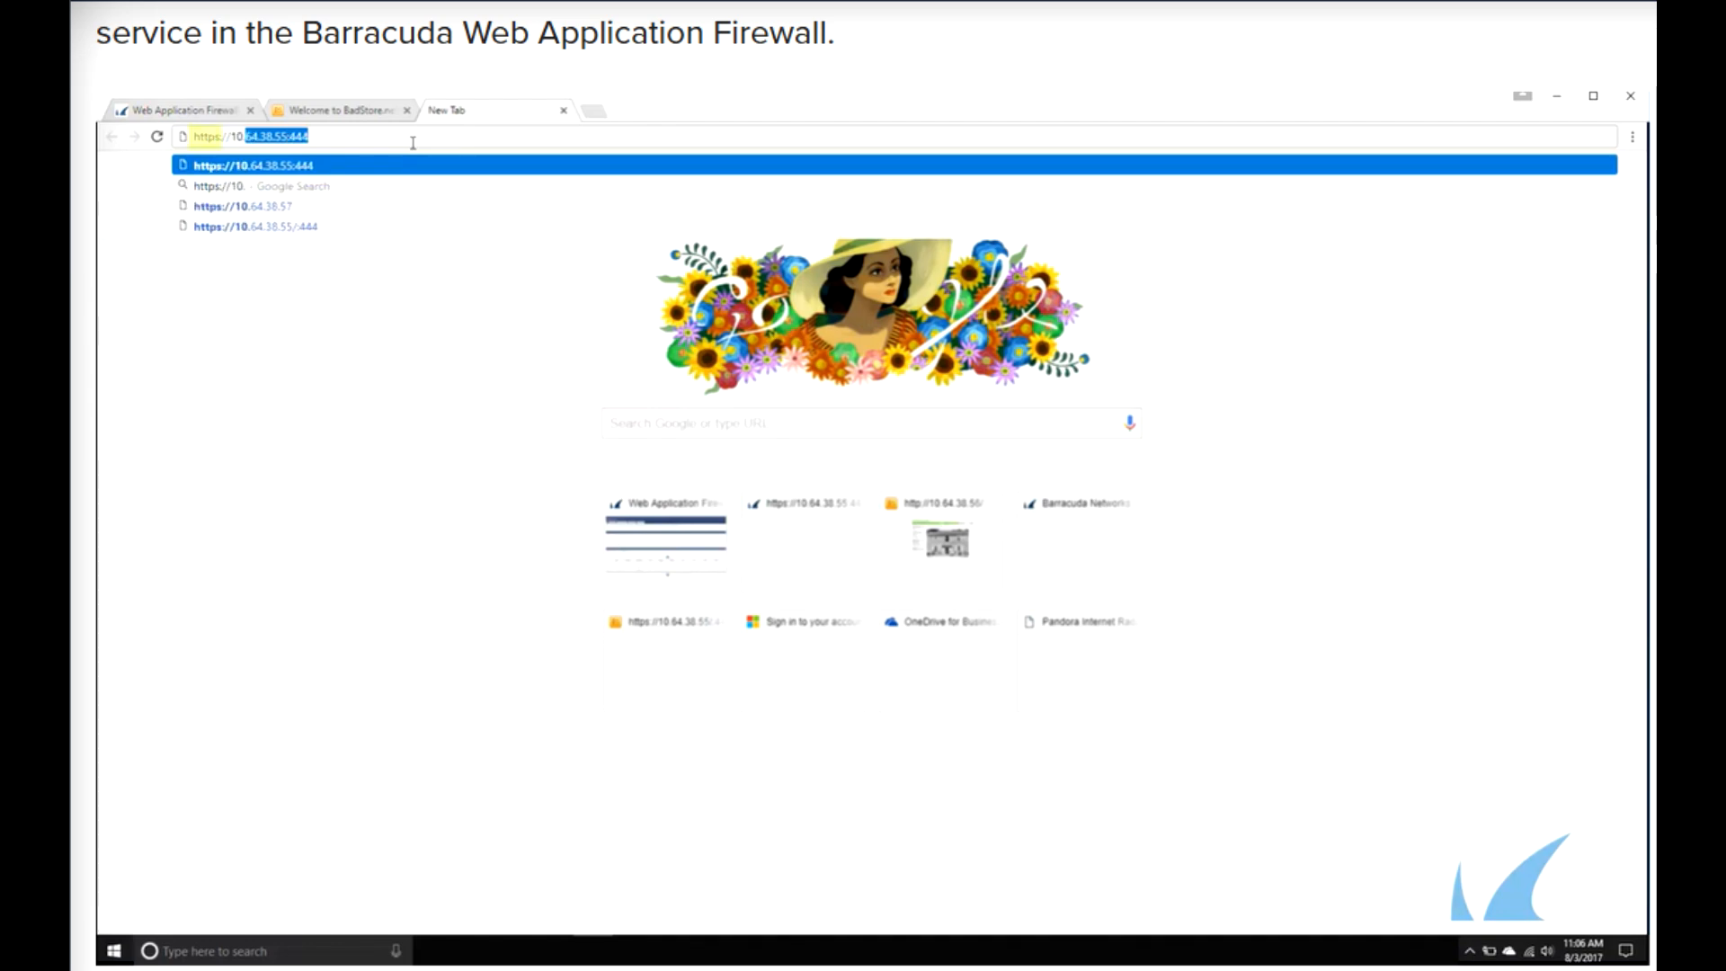
key(Return)
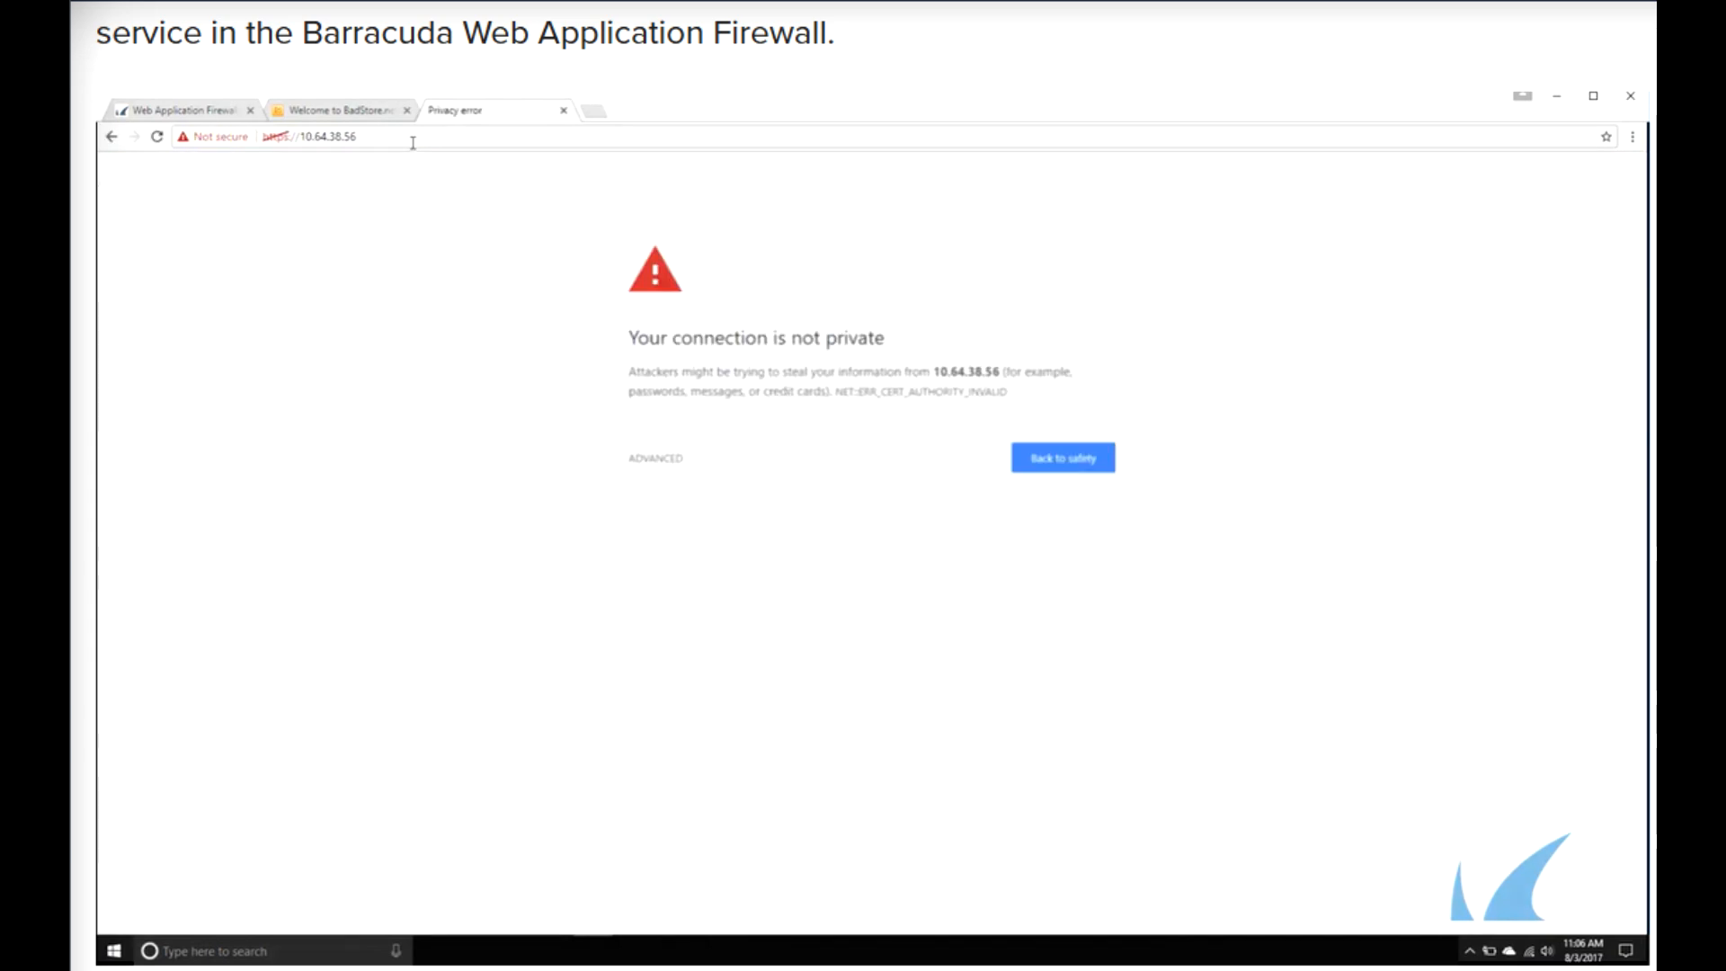
click(655, 460)
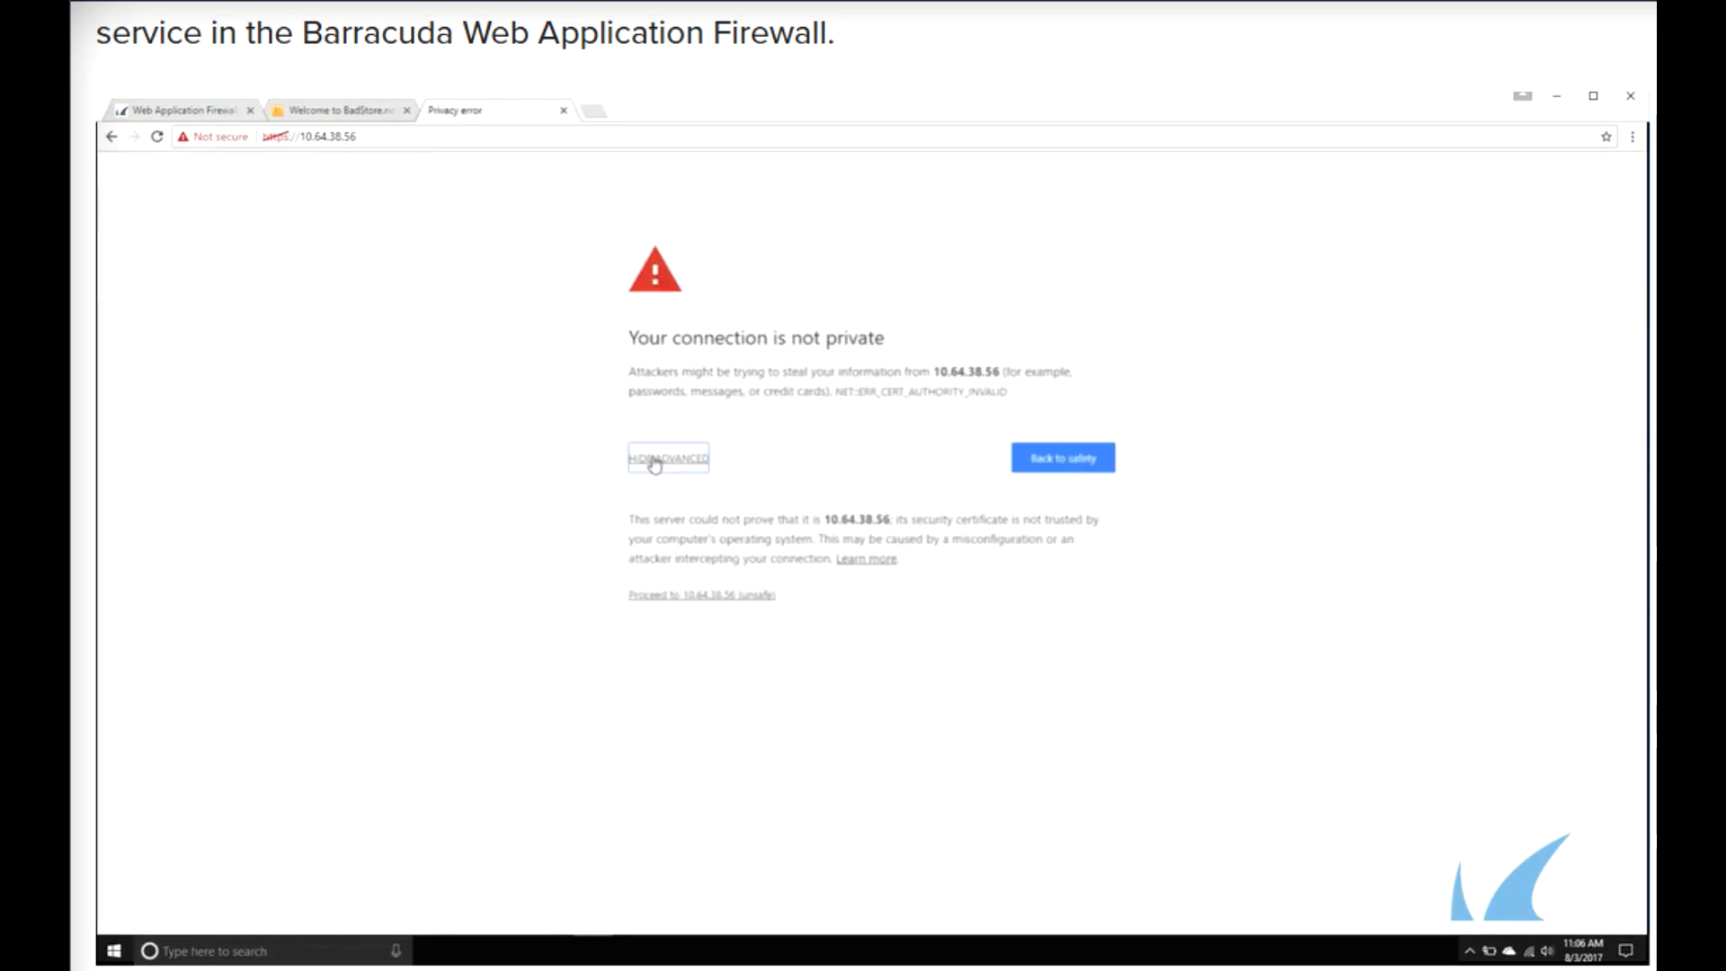
click(685, 595)
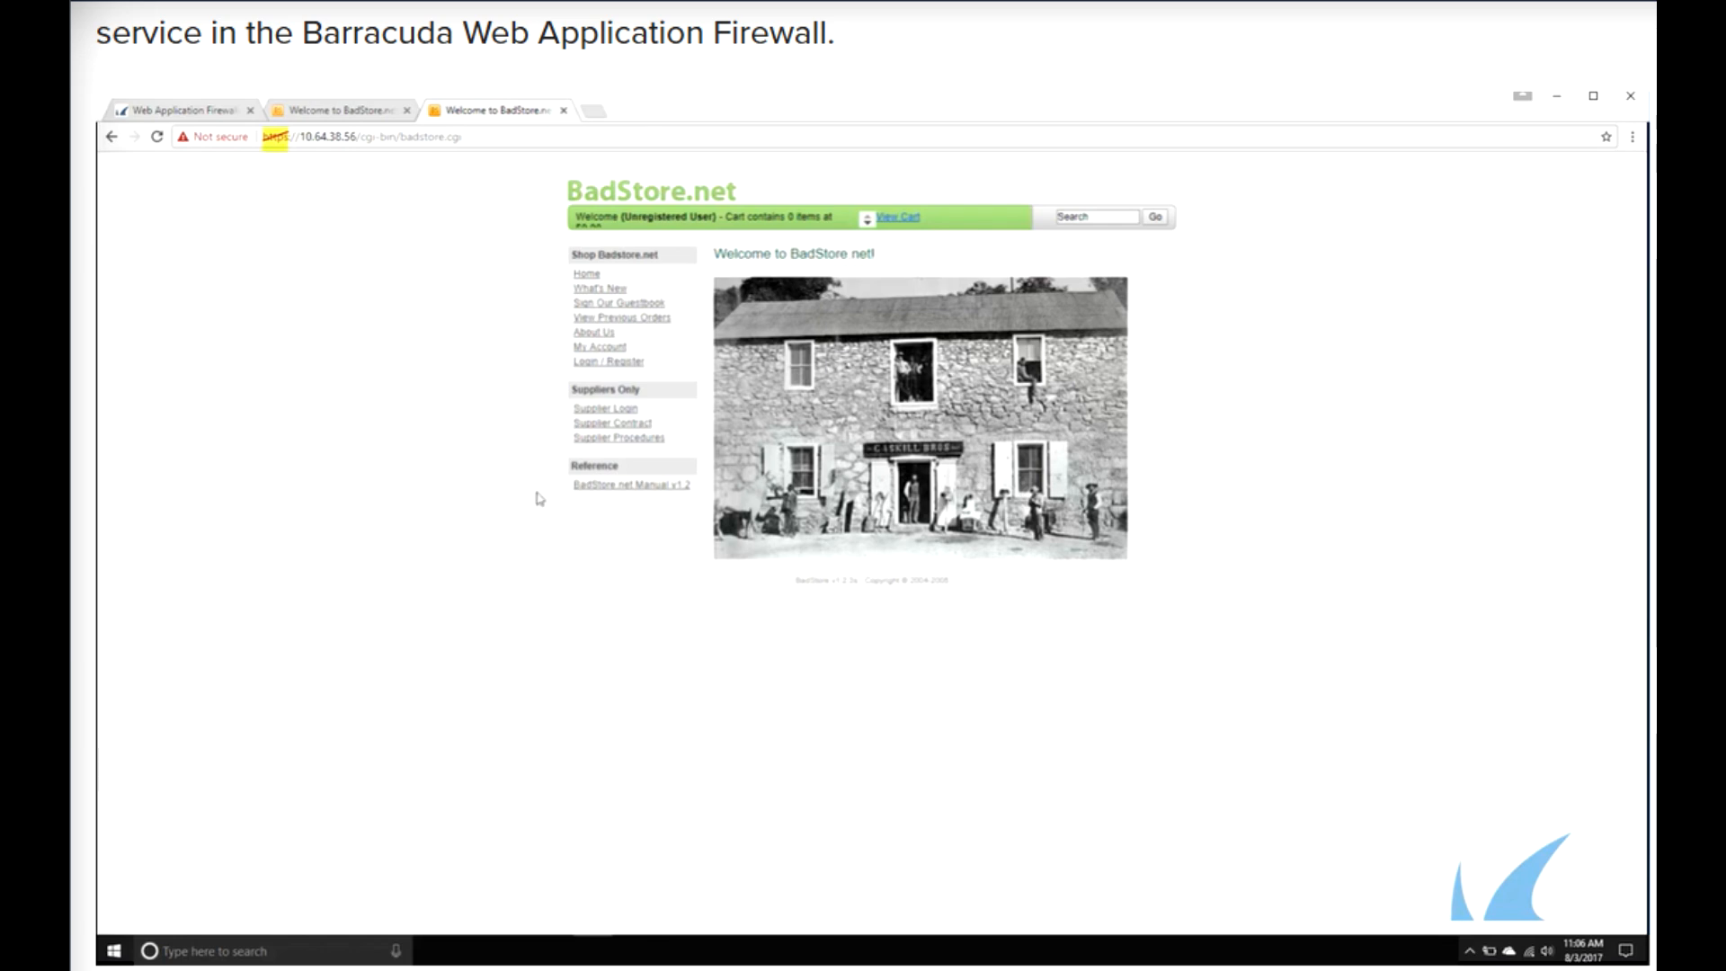
- Return to the firewall tab and open the Access Logs page
click(221, 118)
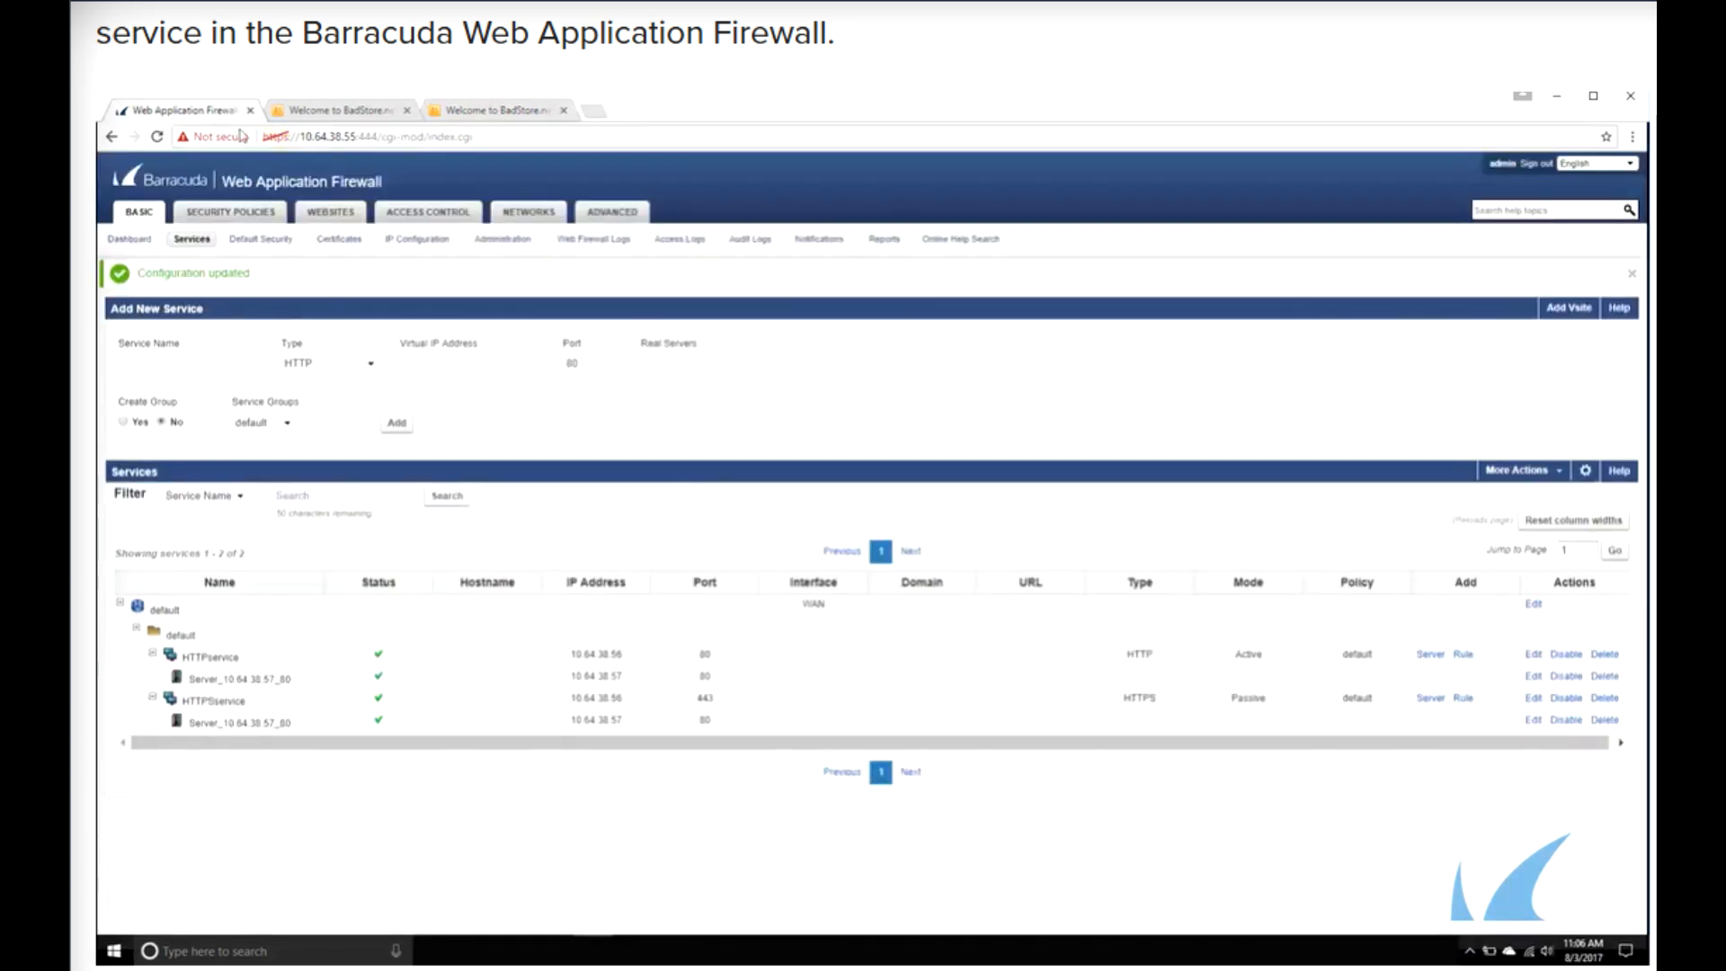
click(679, 241)
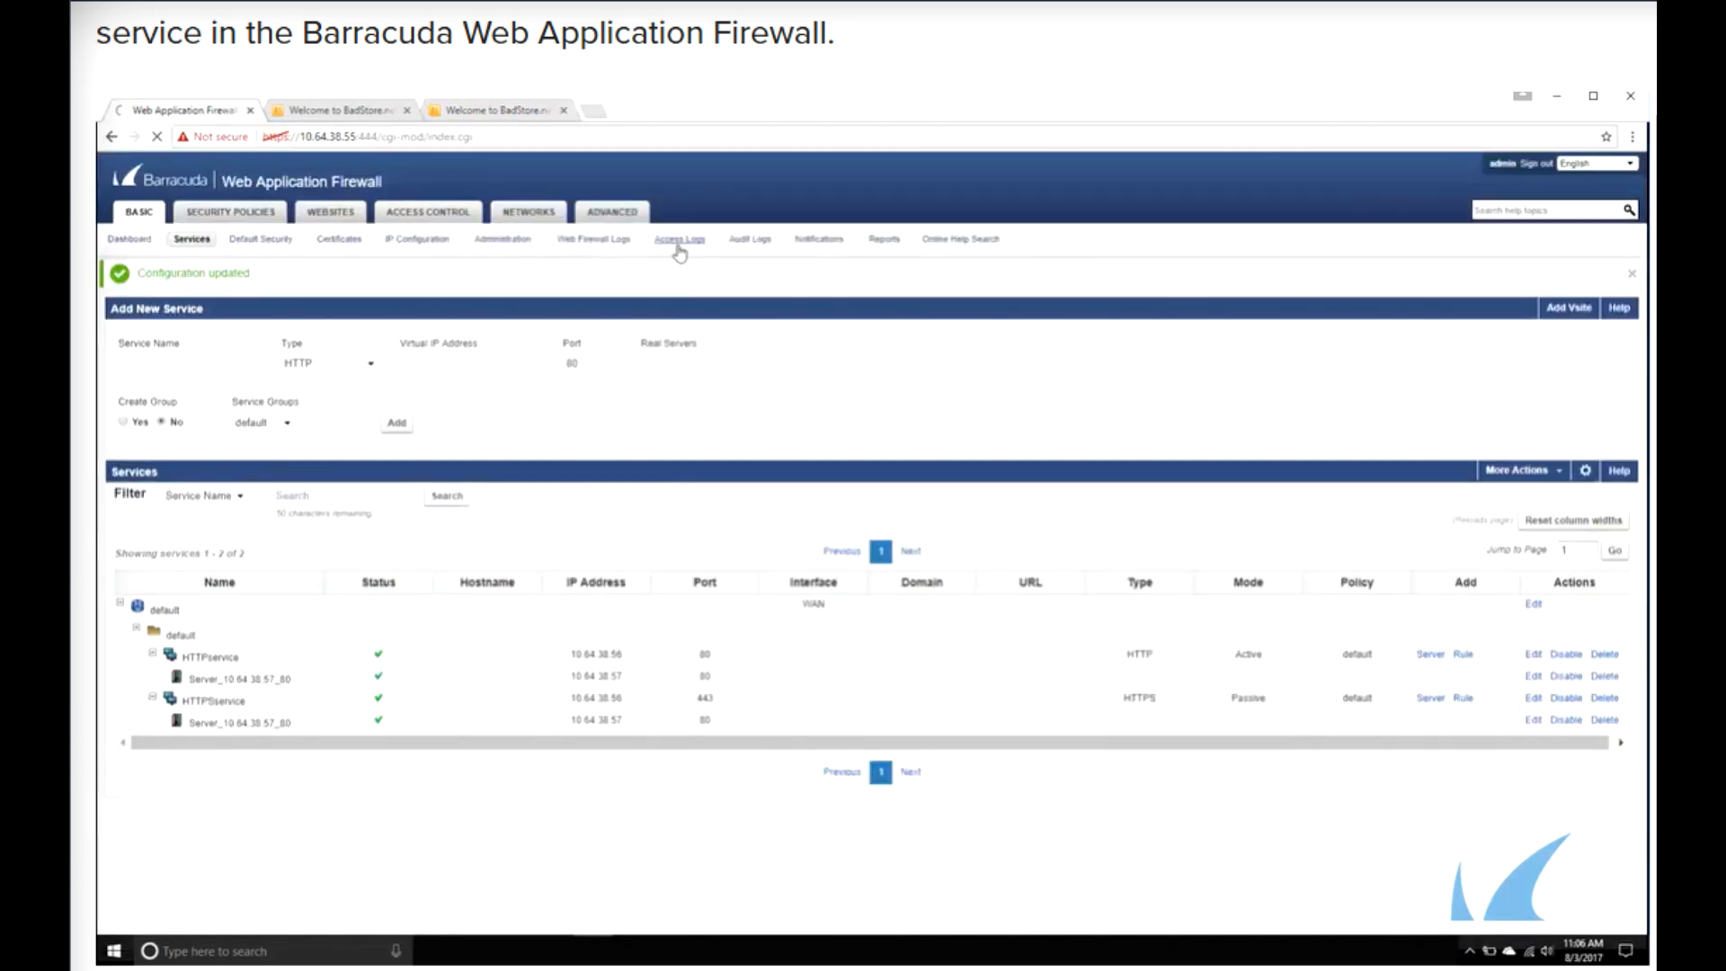